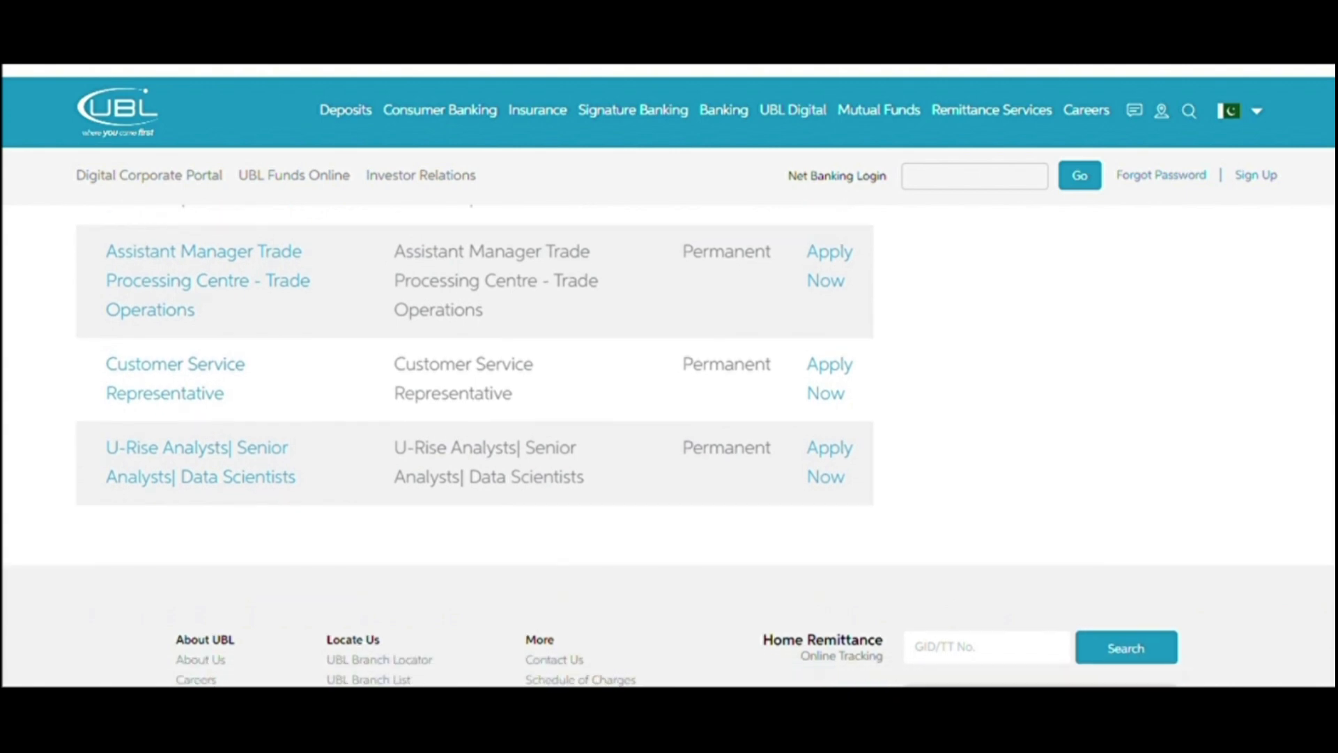
Step: Scroll up the Lateral Hires table until the U-Rise Management Trainee row is visible
{"action": "scroll", "coordinate": [669, 446], "scroll_direction": "up", "scroll_amount": 5}
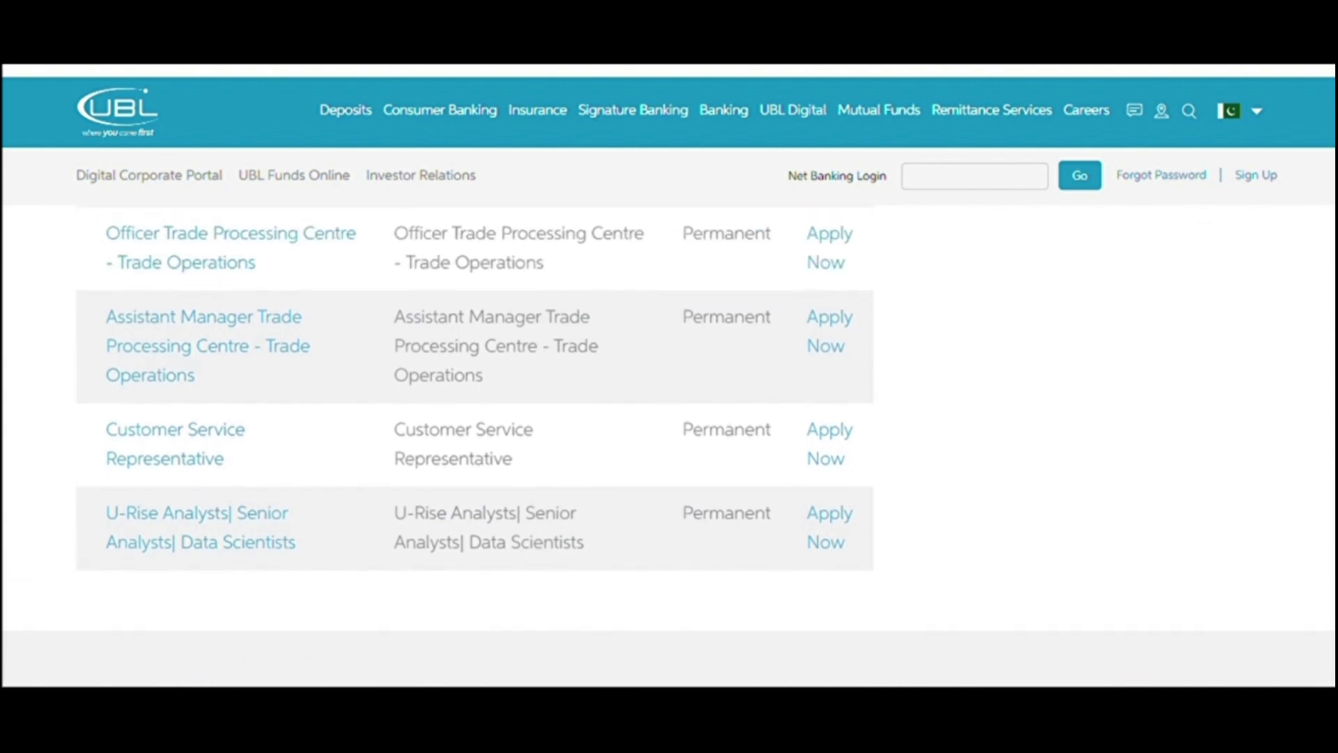
{"action": "scroll", "coordinate": [474, 446], "scroll_direction": "up", "scroll_amount": 7}
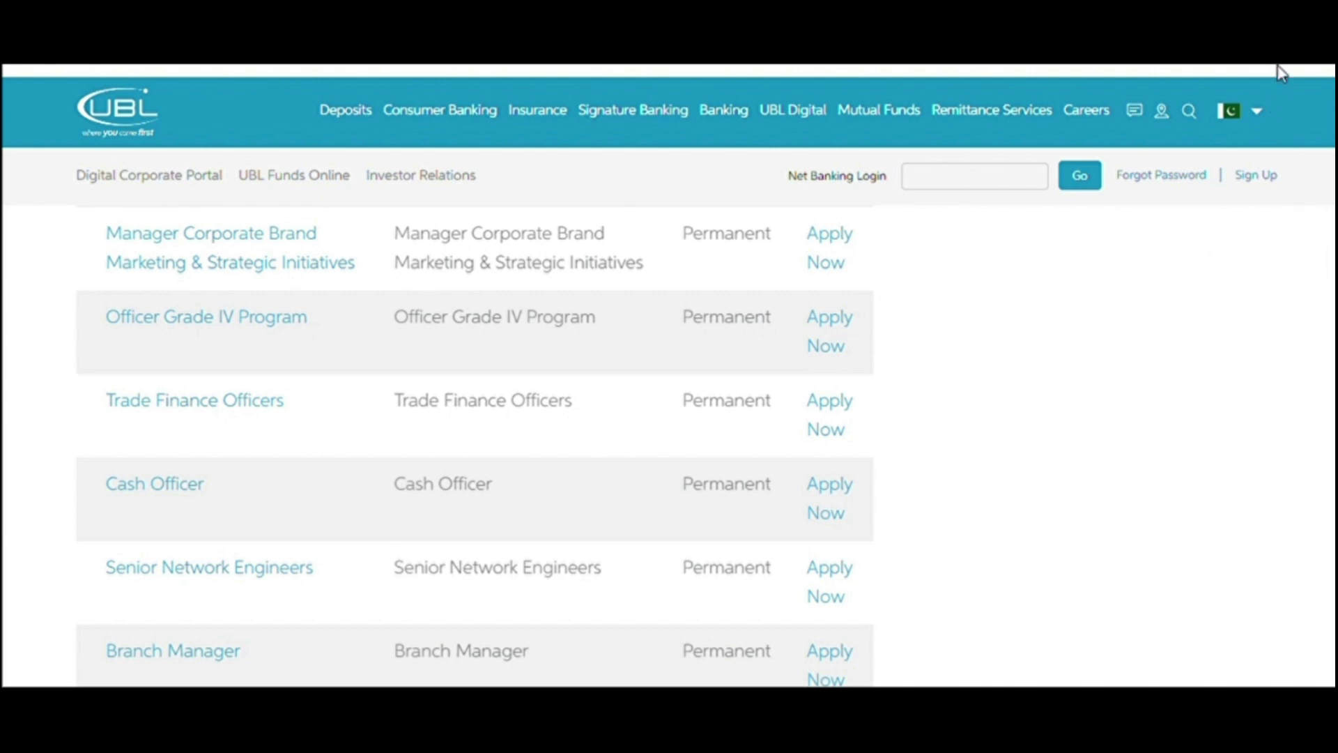
{"action": "scroll", "coordinate": [1280, 72], "scroll_direction": "up", "scroll_amount": 5}
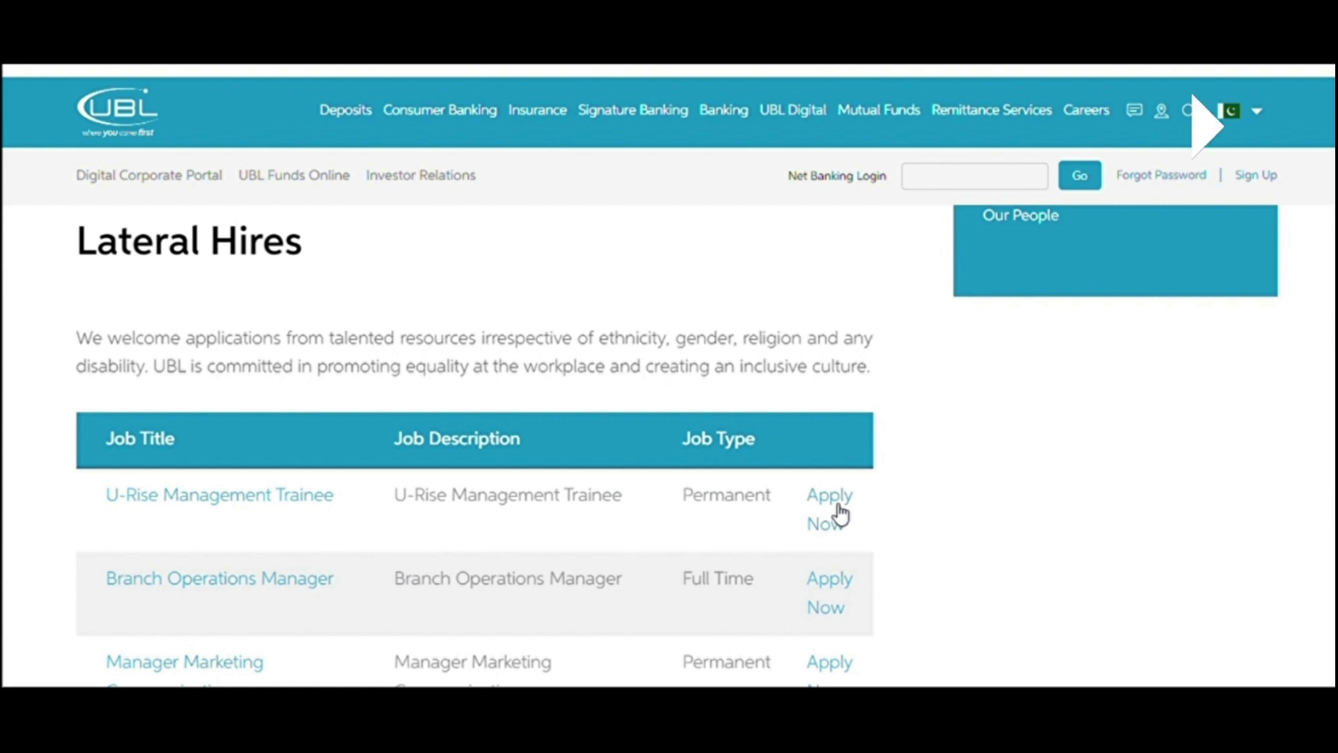
Step: Open Apply Now for U-Rise Management Trainee and go down to the Personal Information form
{"action": "left_click", "coordinate": [841, 515]}
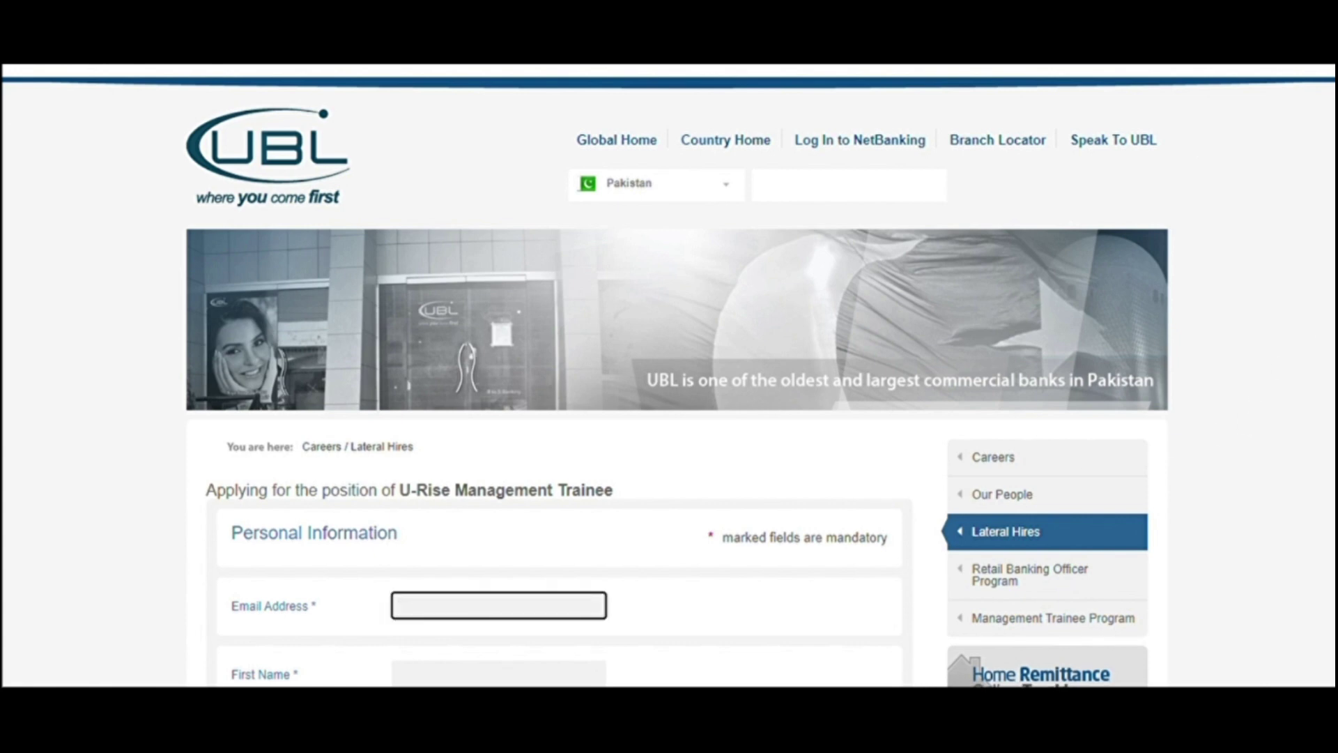
{"action": "scroll", "coordinate": [669, 381], "scroll_direction": "down", "scroll_amount": 2}
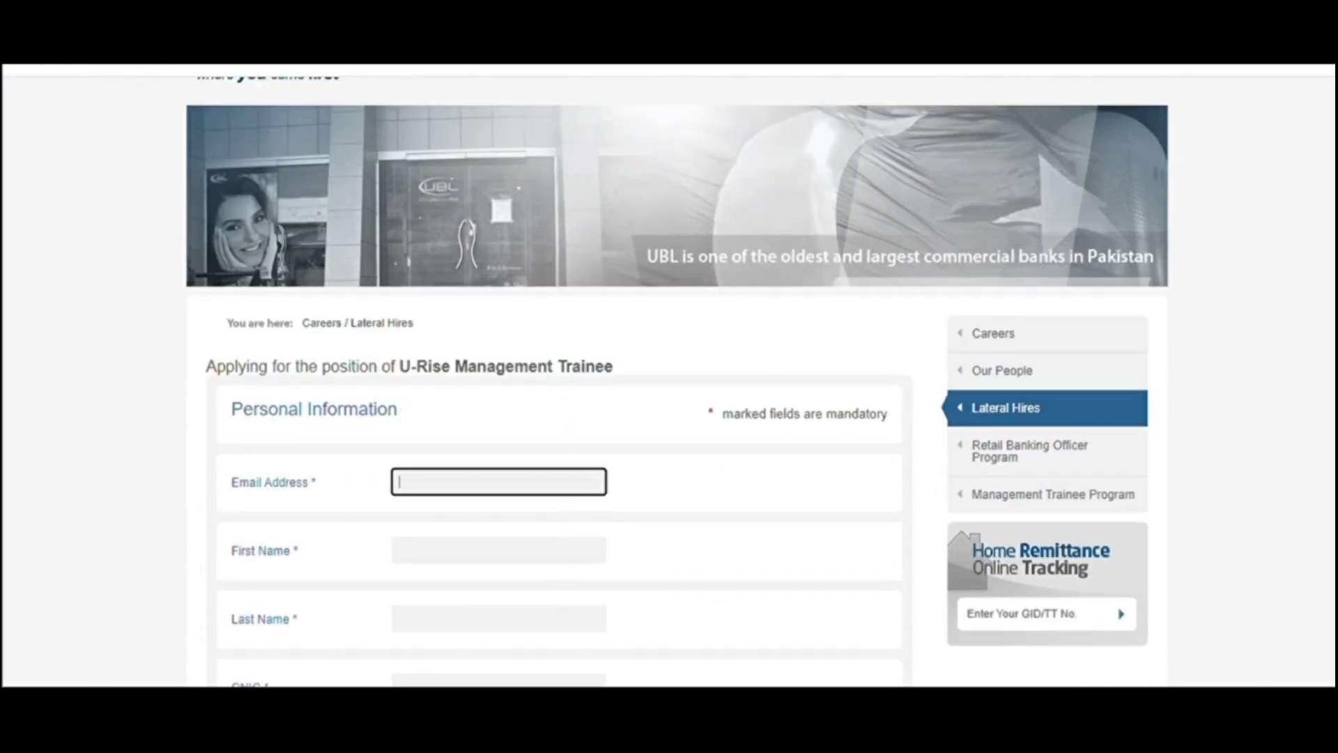
{"action": "scroll", "coordinate": [669, 381], "scroll_direction": "down", "scroll_amount": 3}
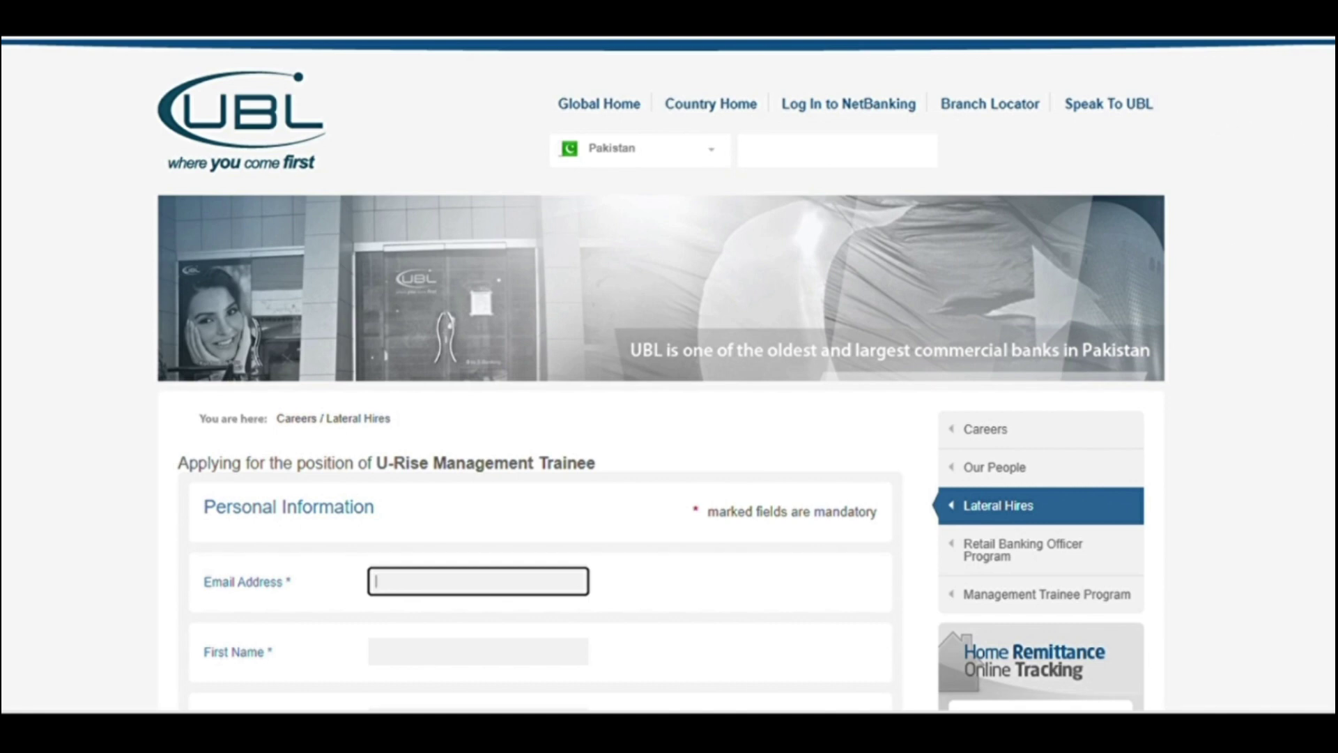
{"action": "scroll", "coordinate": [1310, 115], "scroll_direction": "down", "scroll_amount": 3}
{"action": "scroll", "coordinate": [662, 376], "scroll_direction": "down", "scroll_amount": 3}
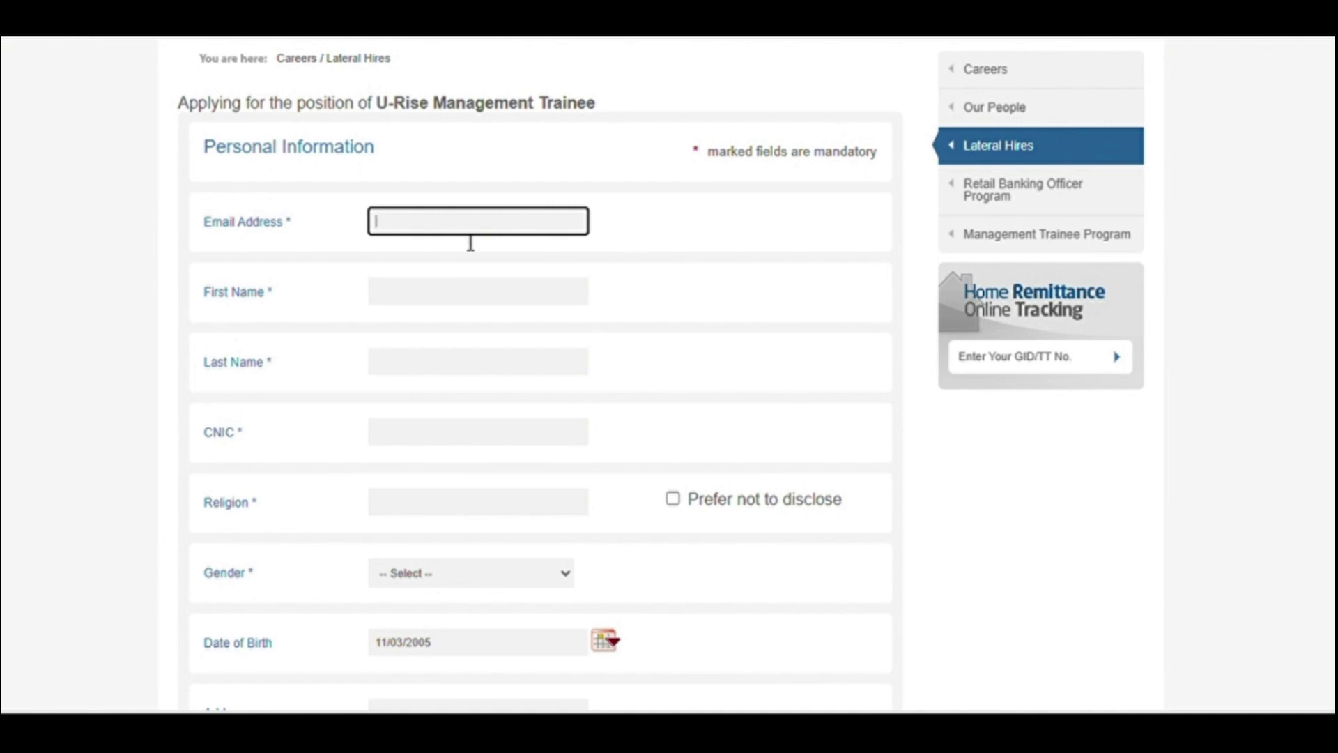
Step: Enter the applicant's e-mail address in the Email field
{"action": "type", "text": "R"}
{"action": "key", "text": "BackSpace"}
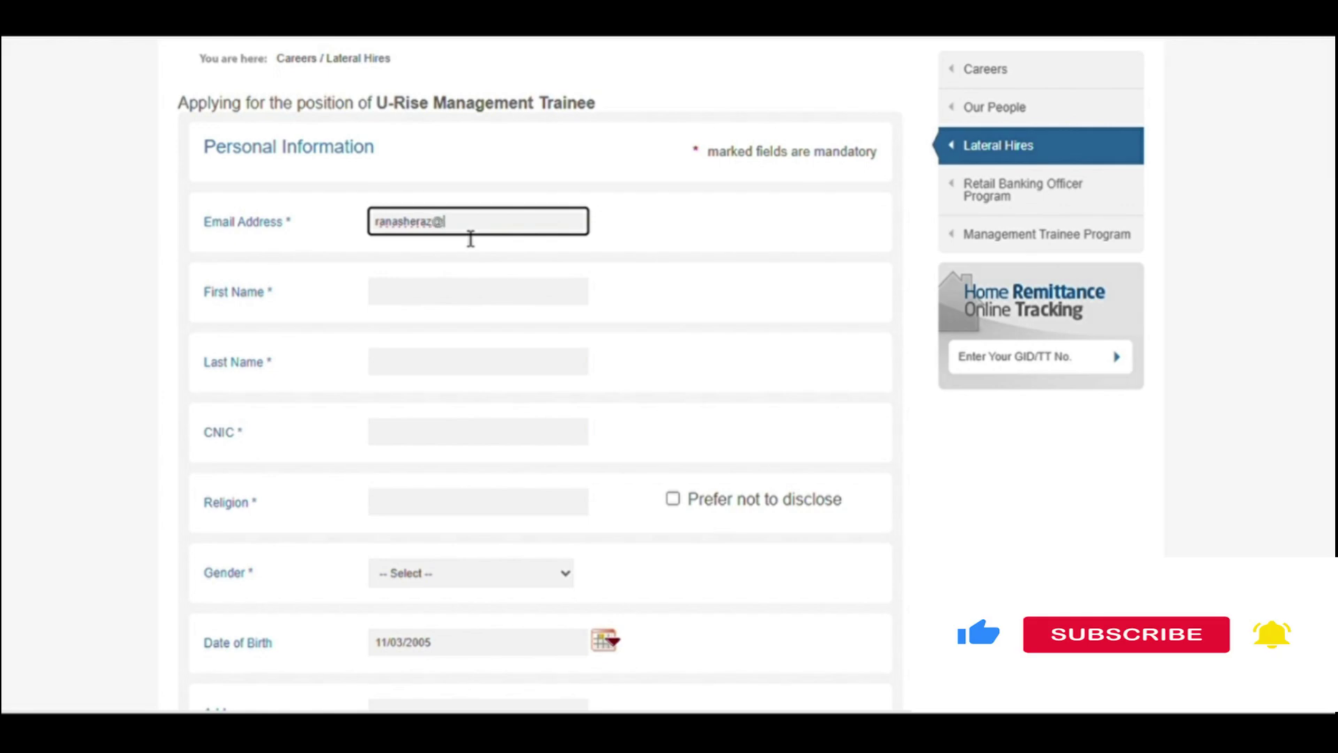
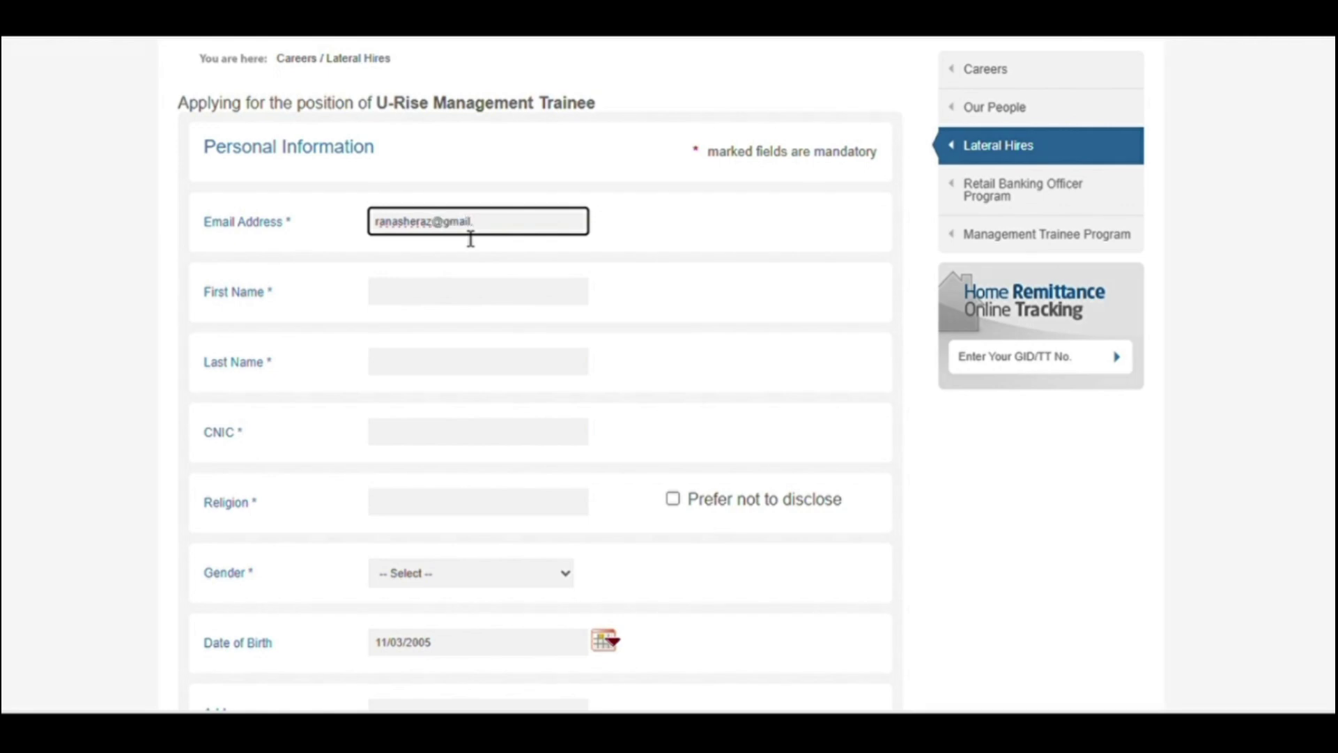
{"action": "key", "text": "Tab"}
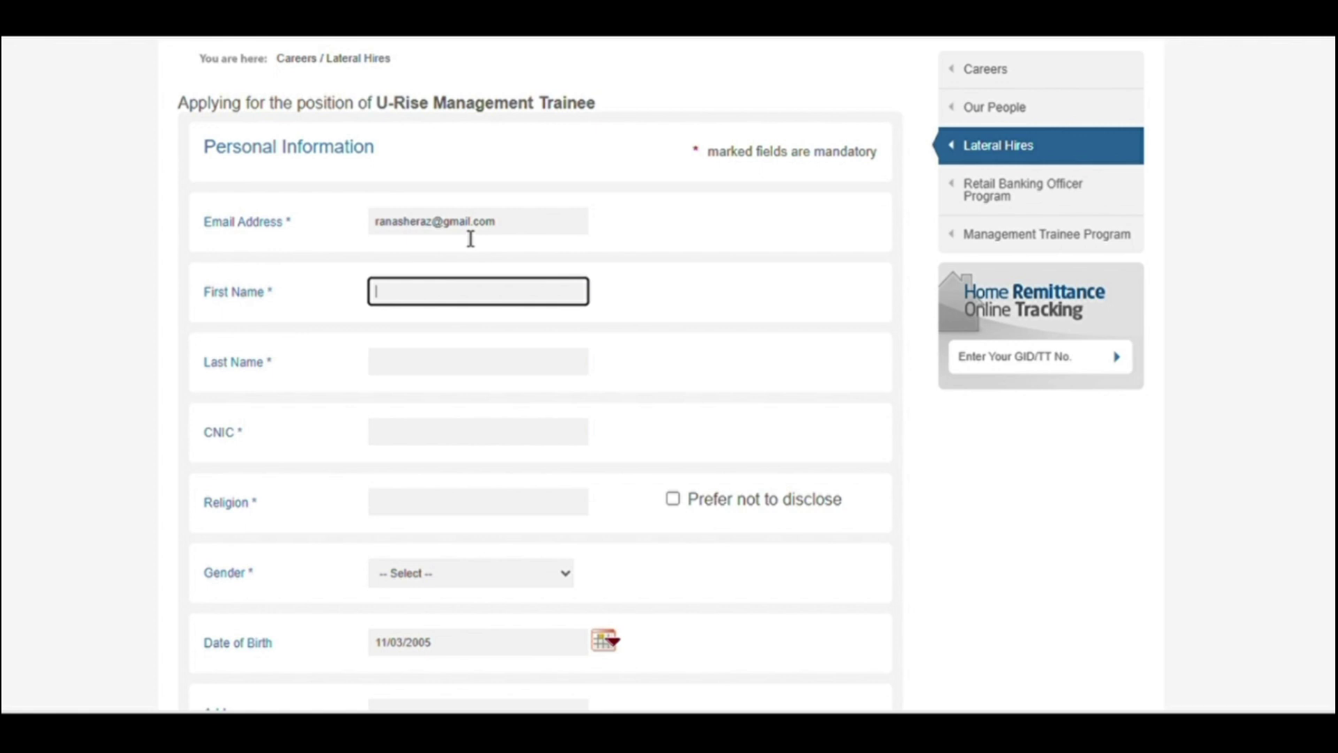
Step: Fill in the applicant's first name and last name
{"action": "type", "text": "R"}
{"action": "type", "text": "and"}
{"action": "key", "text": "BackSpace"}
{"action": "type", "text": "a"}
{"action": "key", "text": "Tab"}
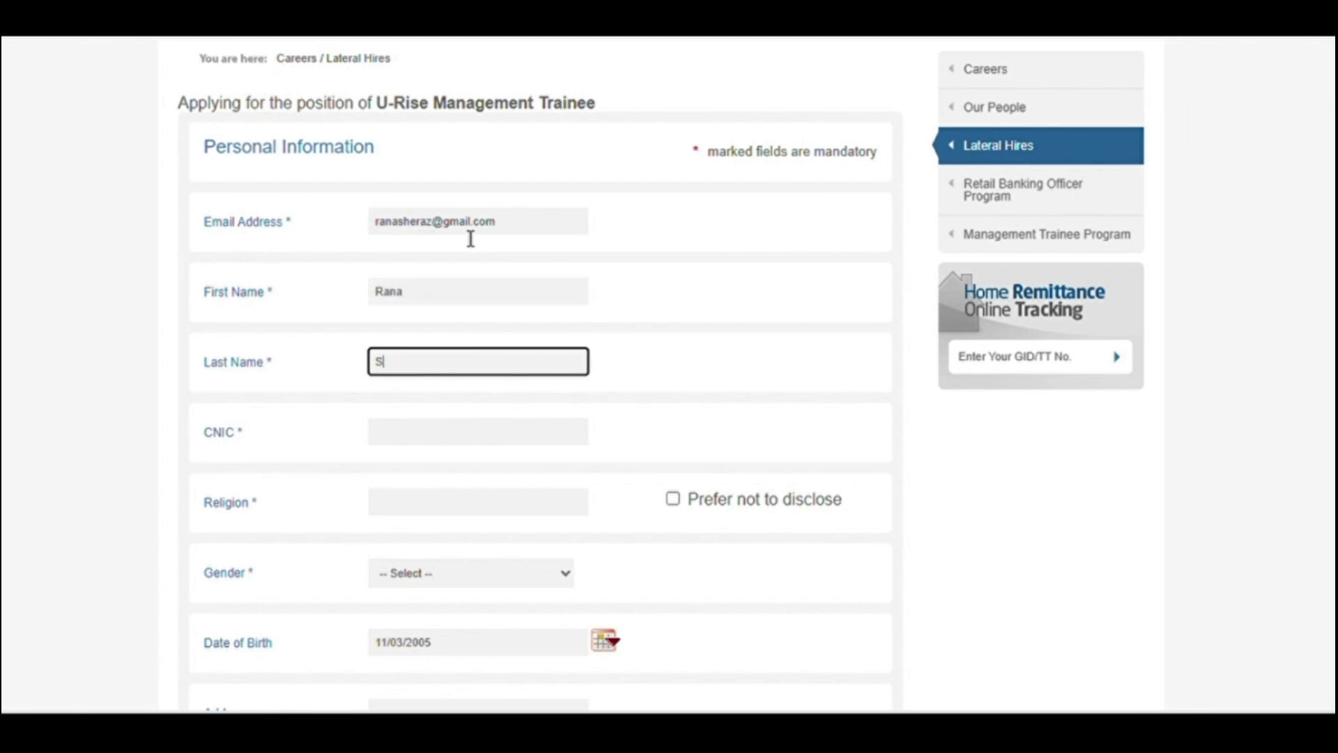
{"action": "key", "text": "Tab"}
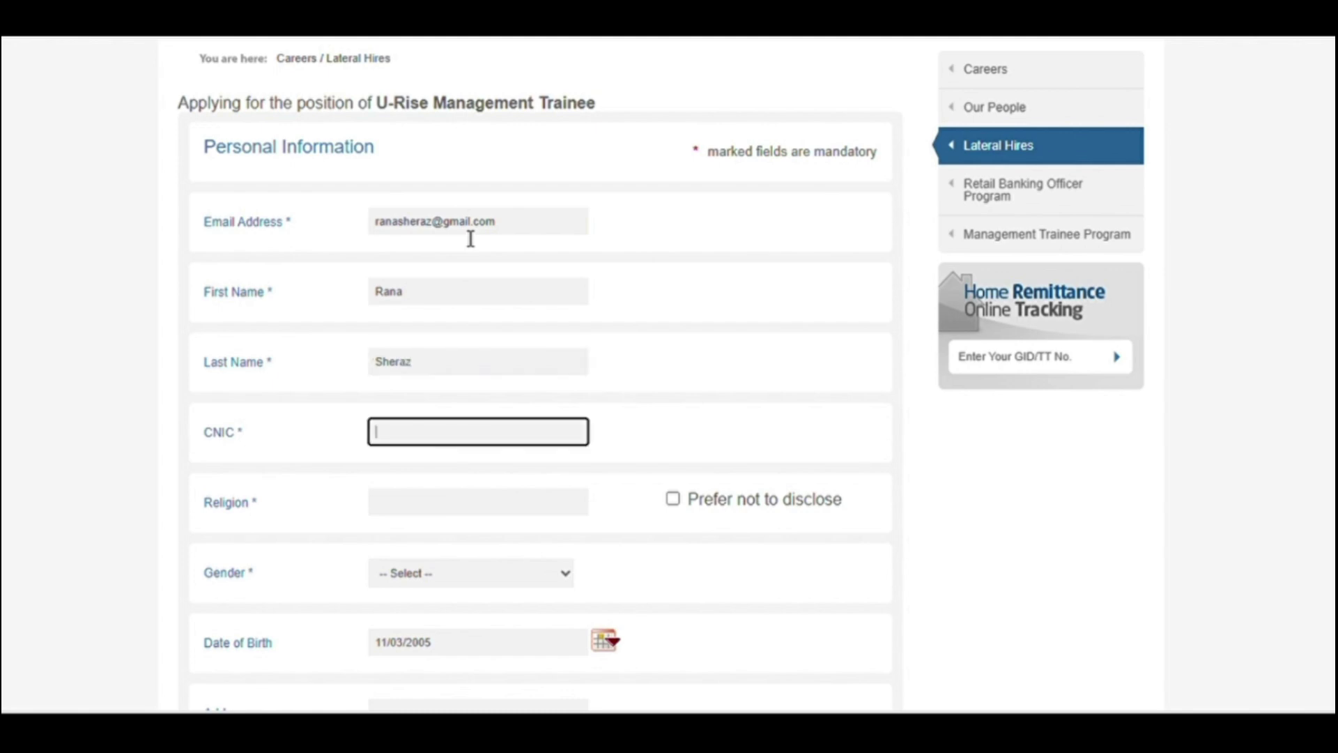
Step: Enter the applicant's CNIC number and set Religion to Muslim
{"action": "key", "text": "Tab"}
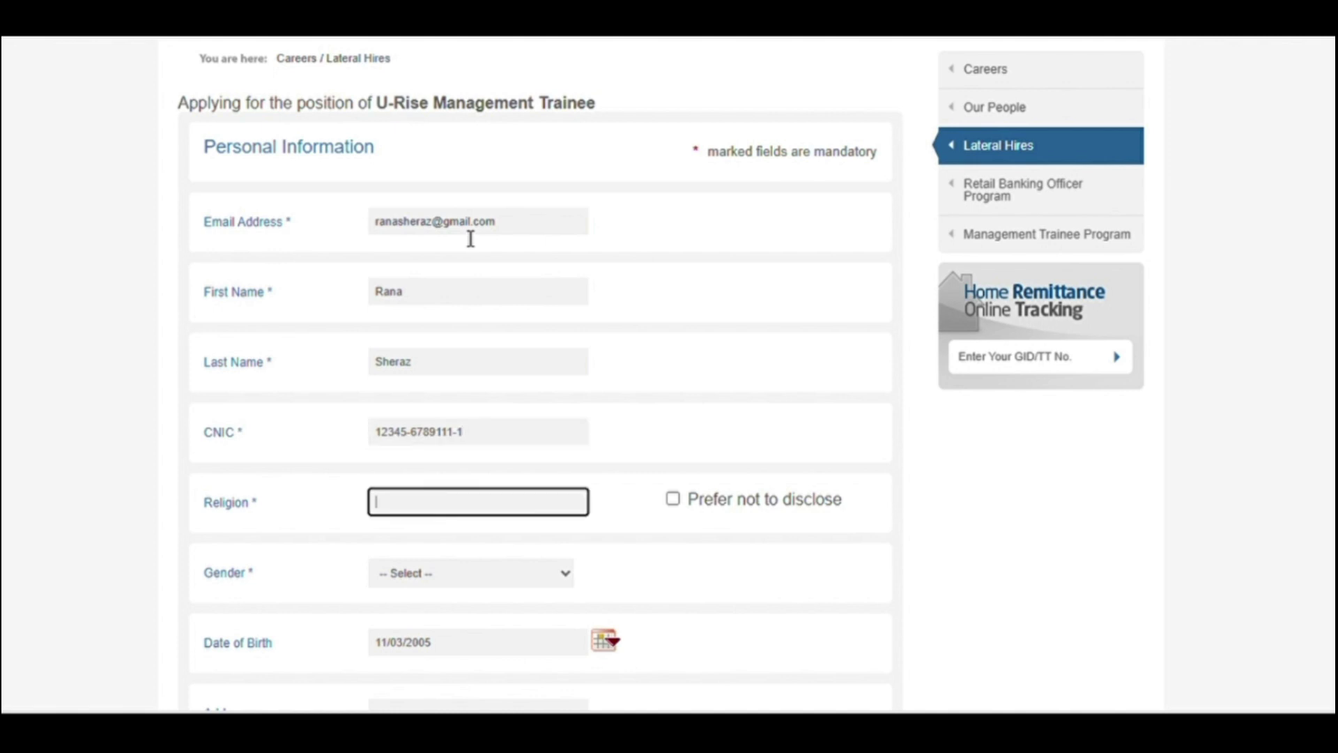
{"action": "key", "text": "Tab"}
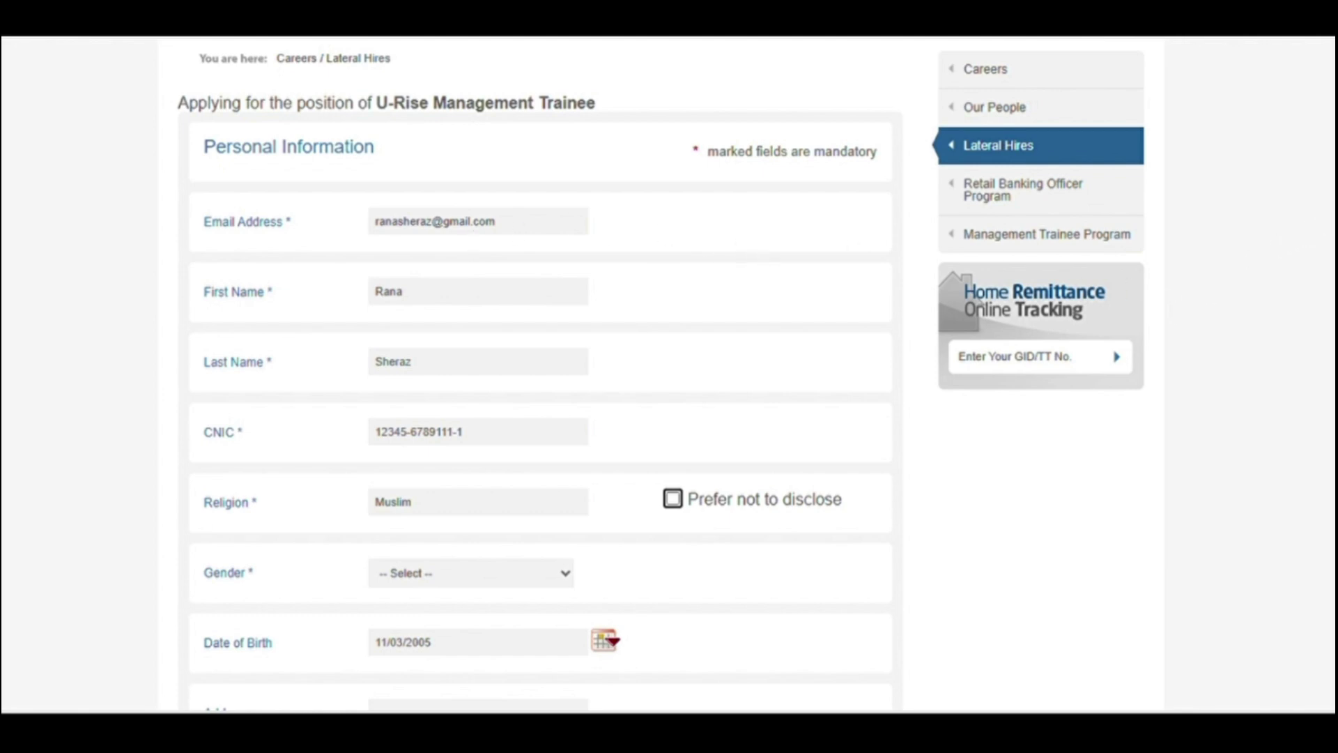
{"action": "scroll", "coordinate": [669, 376], "scroll_direction": "down", "scroll_amount": 3}
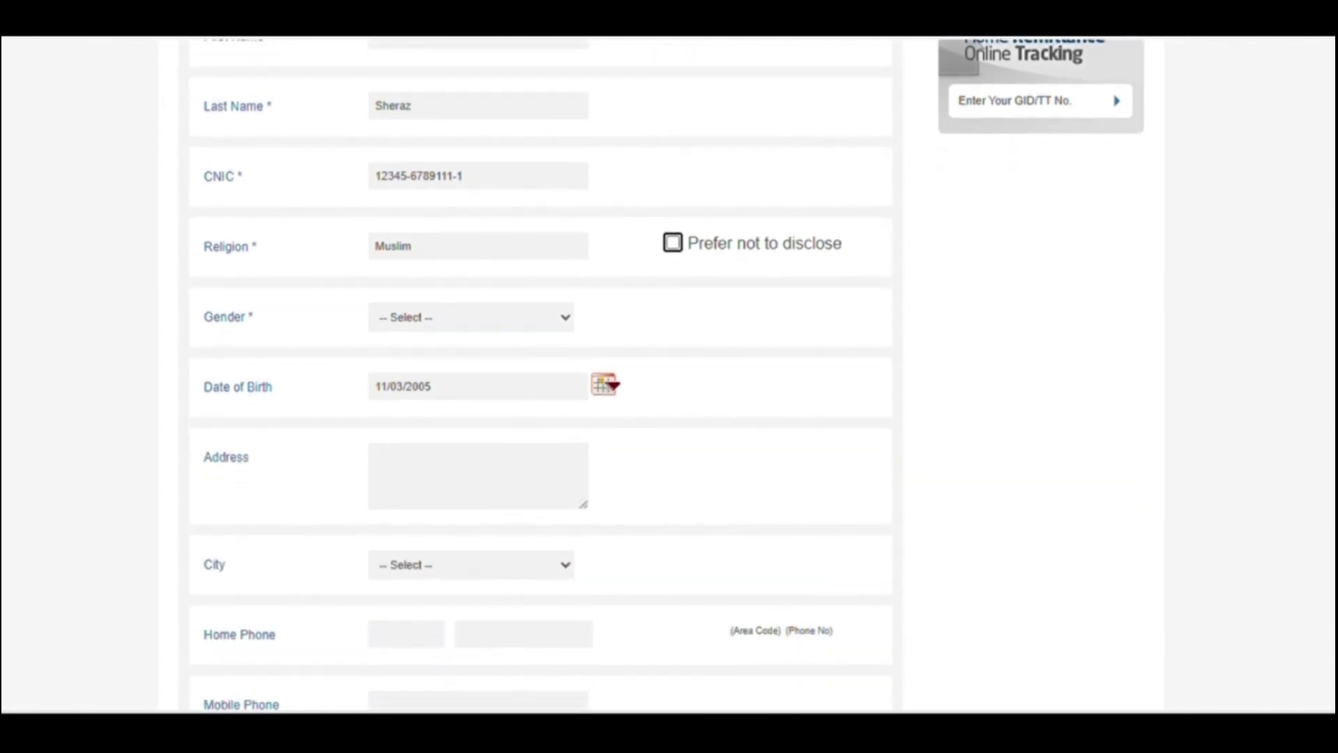
Step: Set gender to Male and the Date of Birth to 5 March 2001 (03/05/2001)
{"action": "left_click", "coordinate": [461, 325]}
{"action": "left_click", "coordinate": [457, 364]}
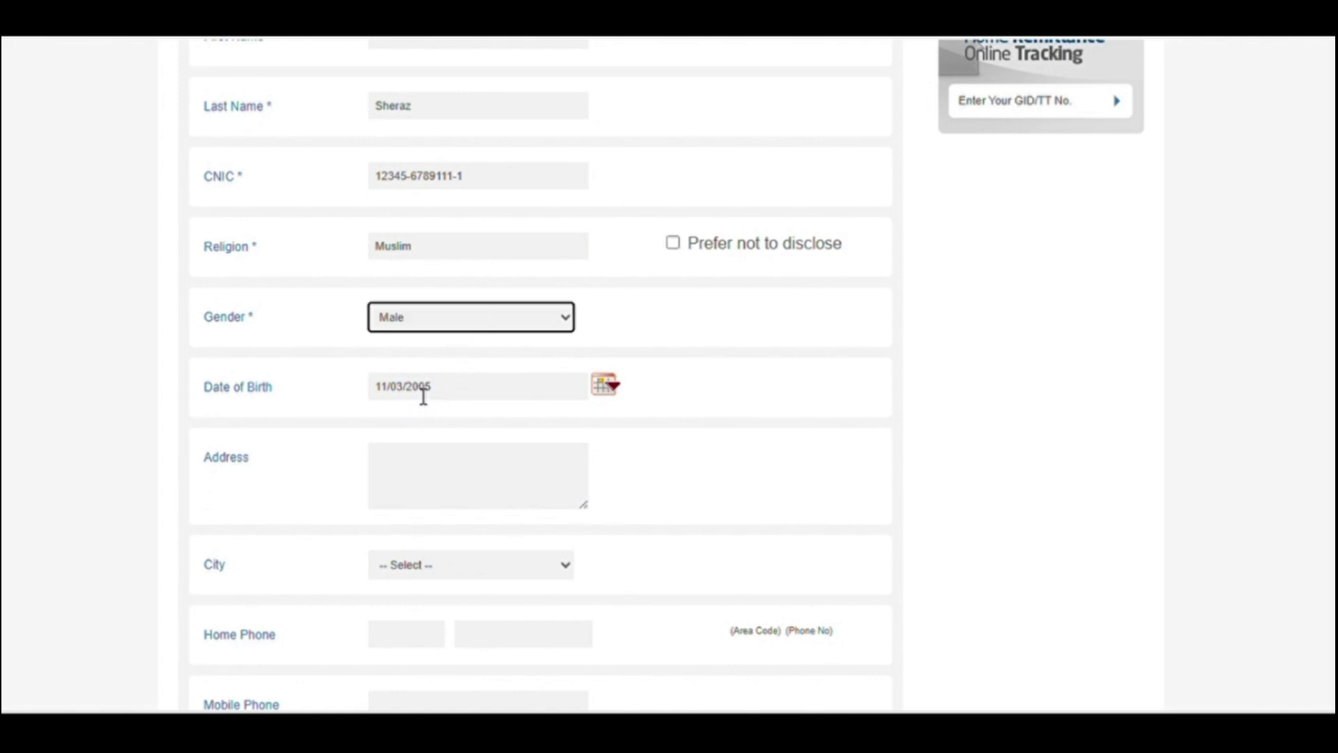
{"action": "left_click", "coordinate": [616, 396]}
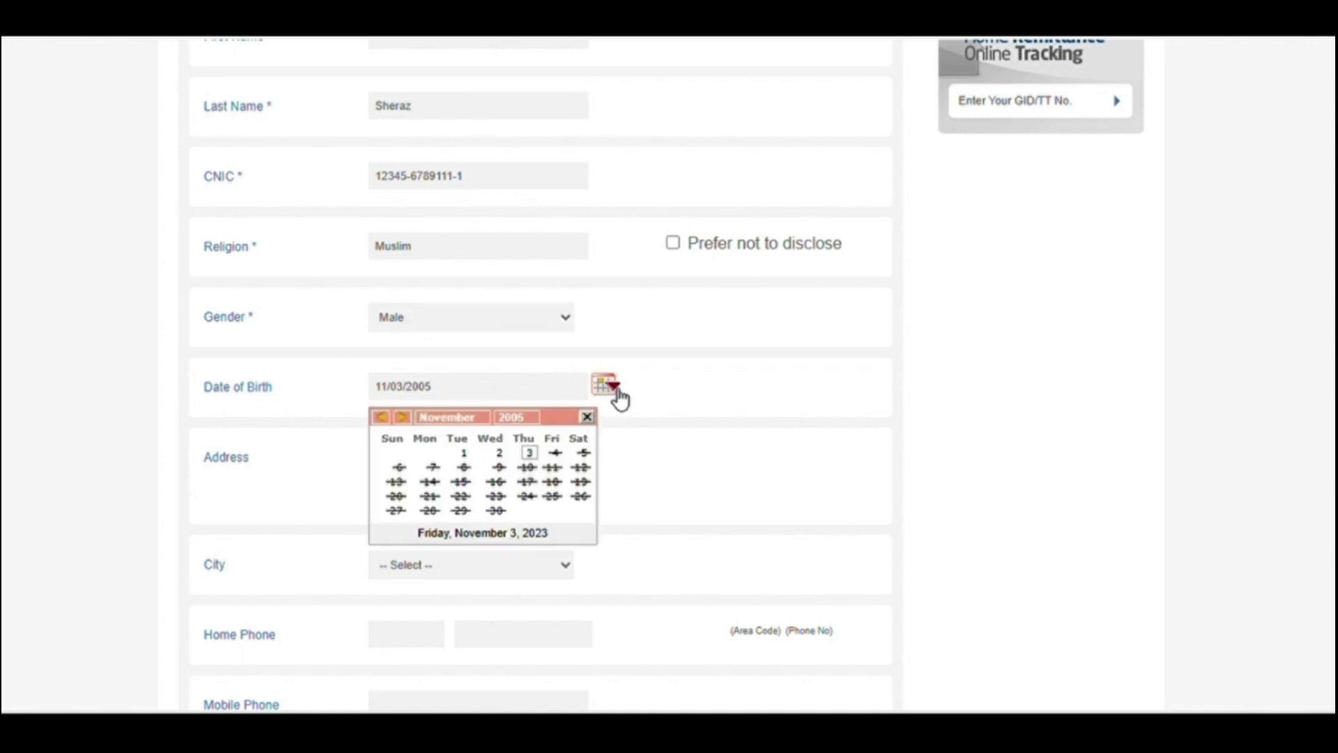
{"action": "left_click", "coordinate": [535, 418]}
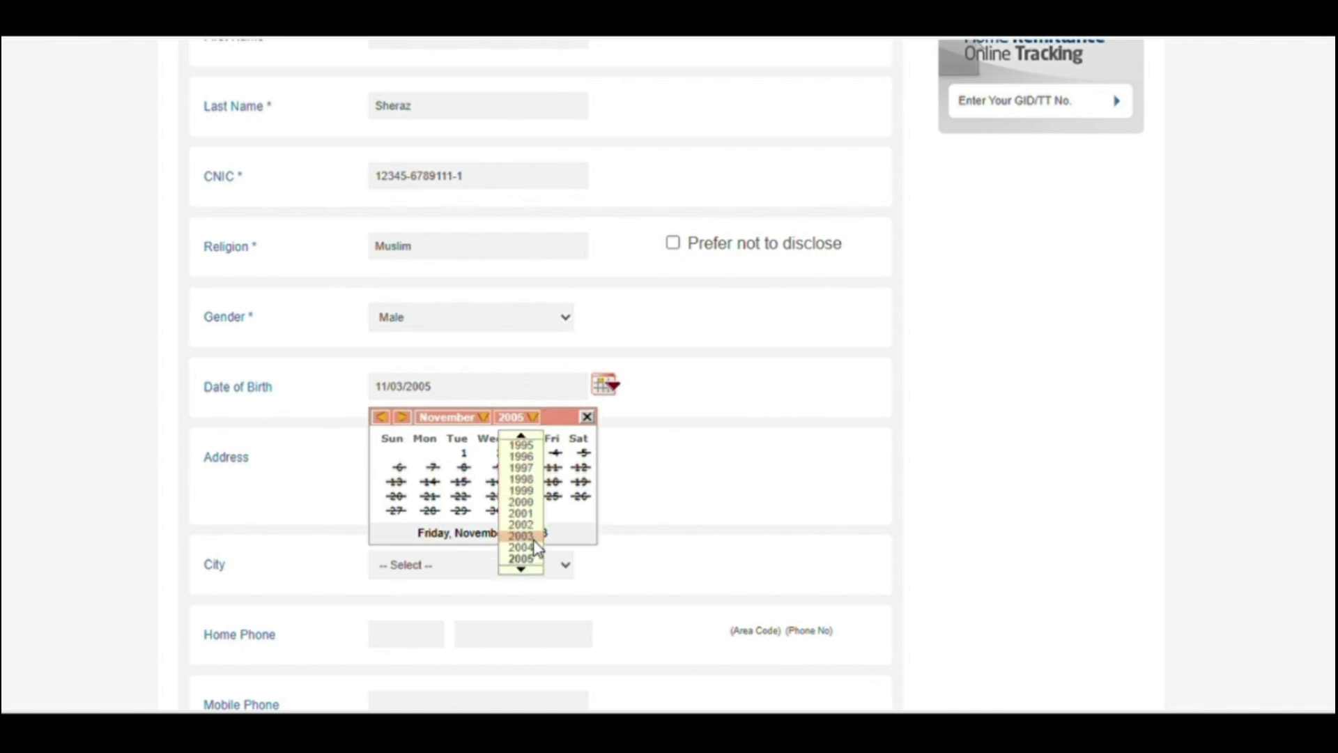
{"action": "left_click", "coordinate": [533, 516]}
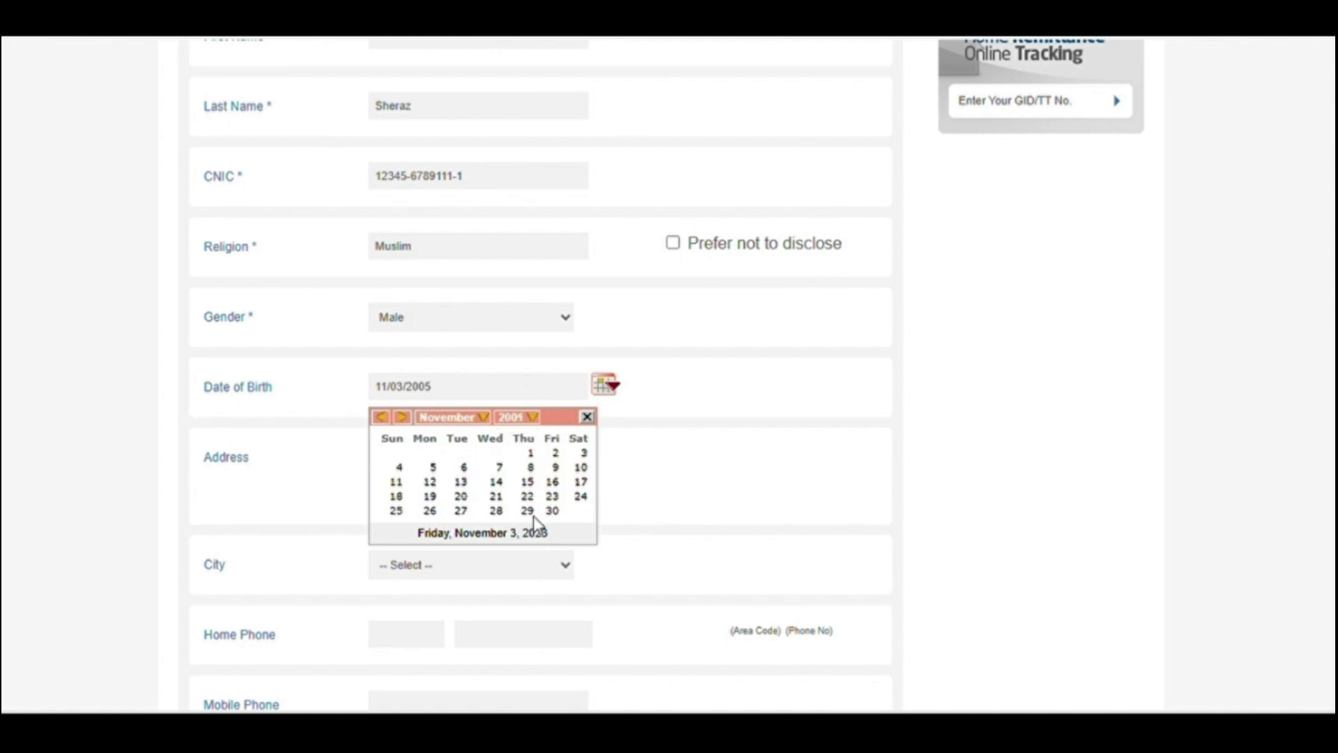
{"action": "left_click", "coordinate": [477, 418]}
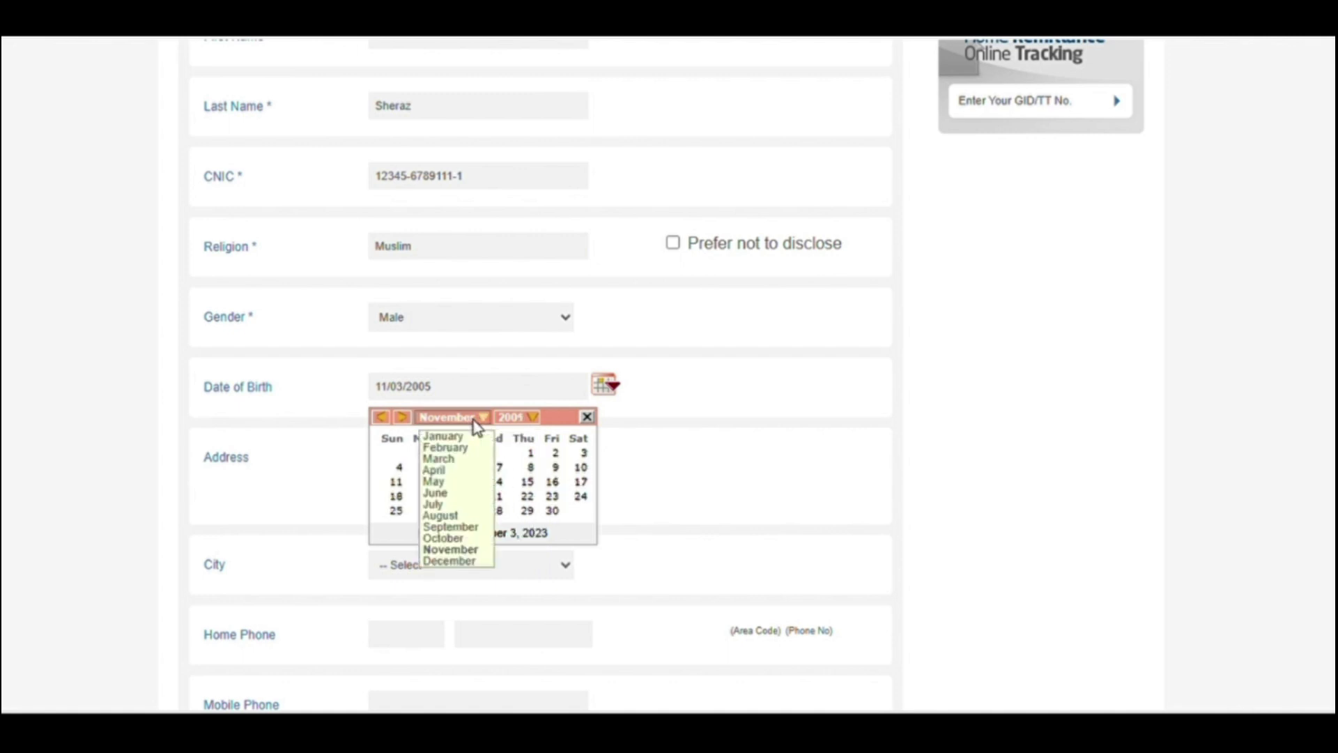
{"action": "left_click", "coordinate": [464, 460]}
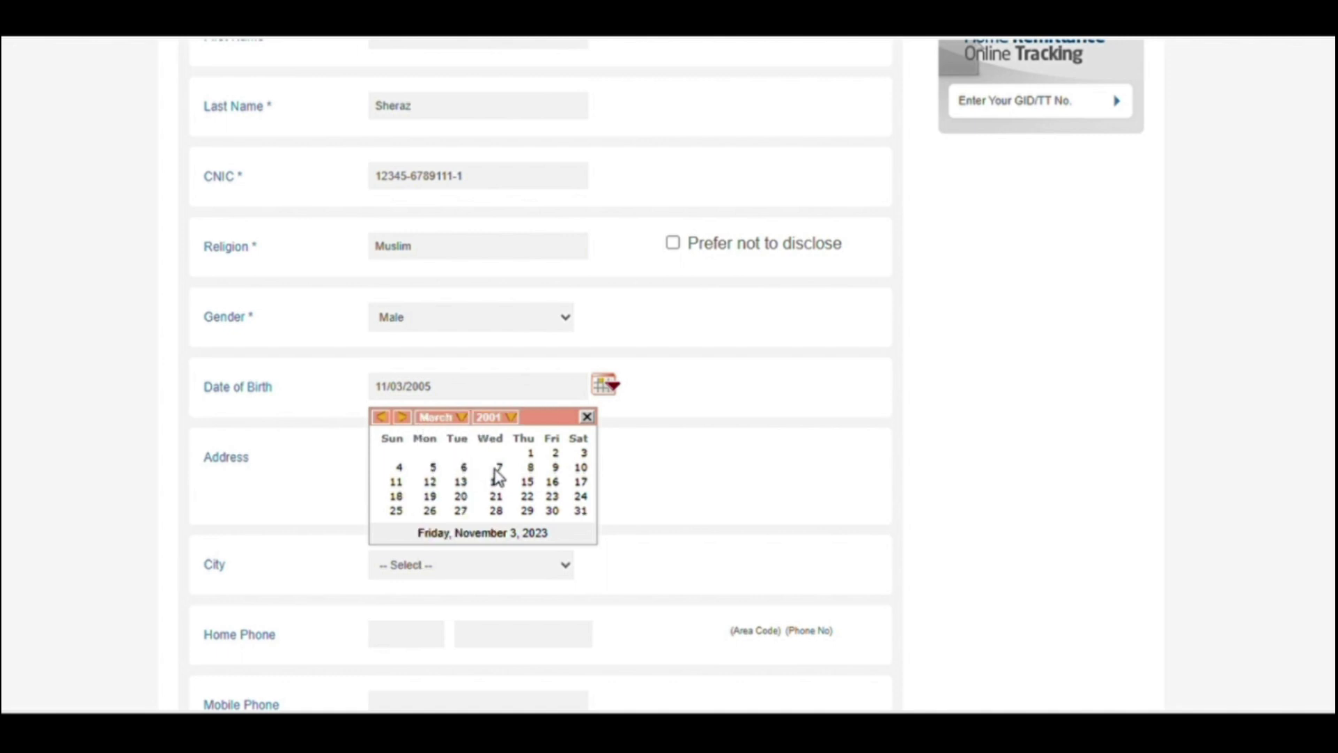
{"action": "left_click", "coordinate": [434, 468]}
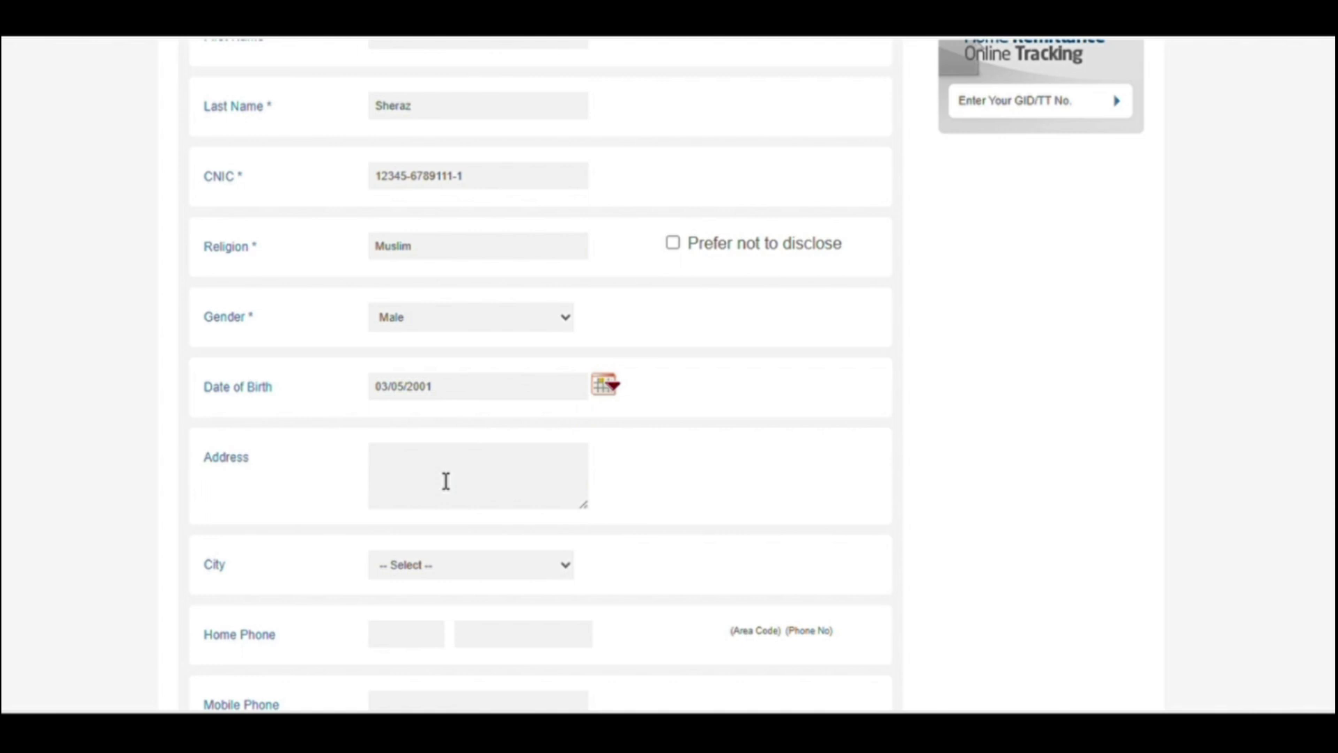
{"action": "left_click", "coordinate": [412, 473]}
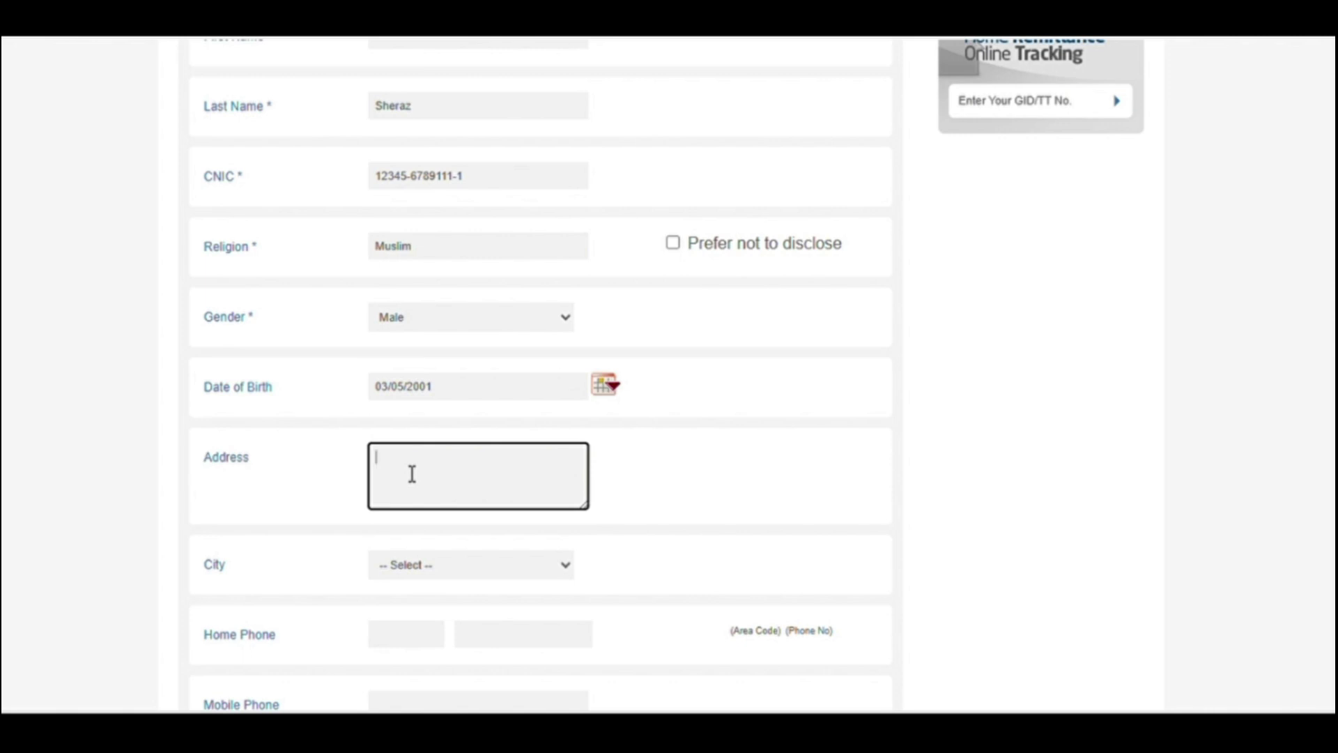
Step: Replace the address text Pakistan with Multan
{"action": "type", "text": "a"}
{"action": "key", "text": "BackSpace"}
{"action": "type", "text": "Pakistan"}
{"action": "left_click", "coordinate": [448, 570]}
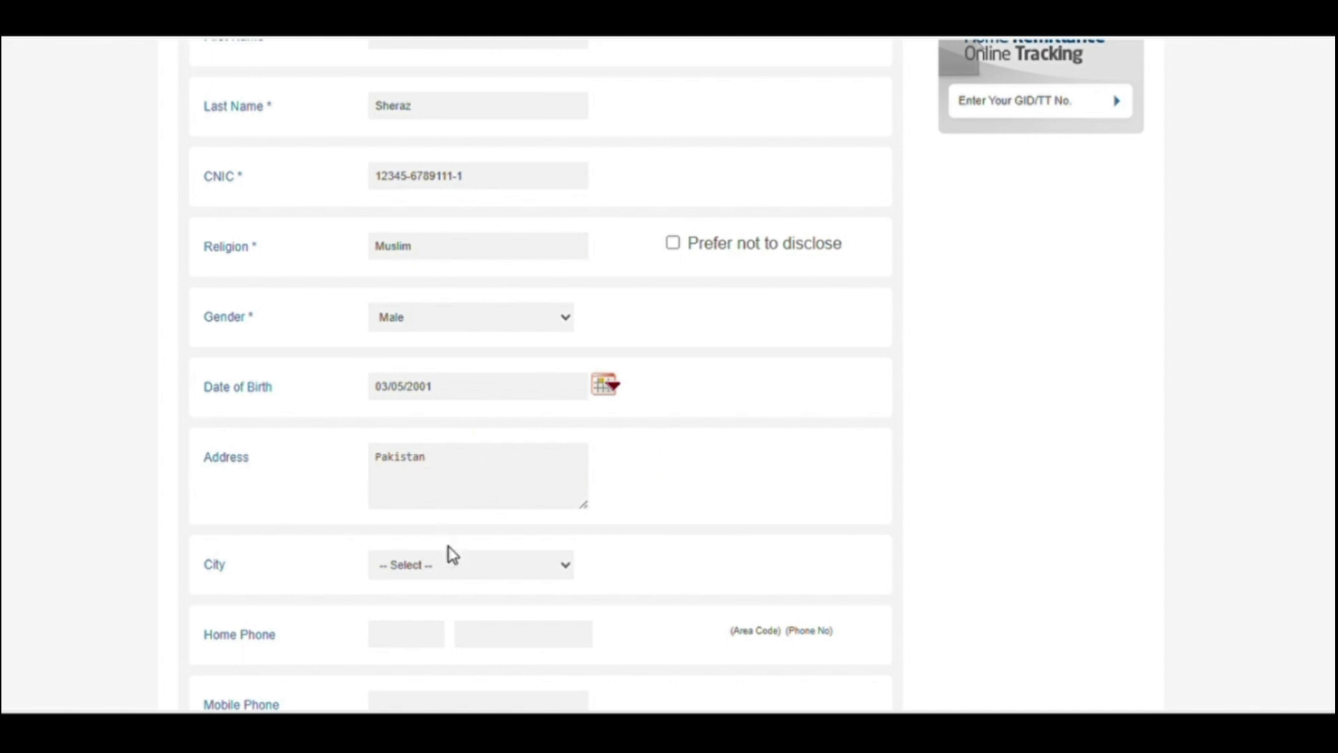
{"action": "left_click", "coordinate": [422, 462]}
{"action": "double_click", "coordinate": [422, 464]}
{"action": "key", "text": "BackSpace"}
{"action": "type", "text": "Multan"}
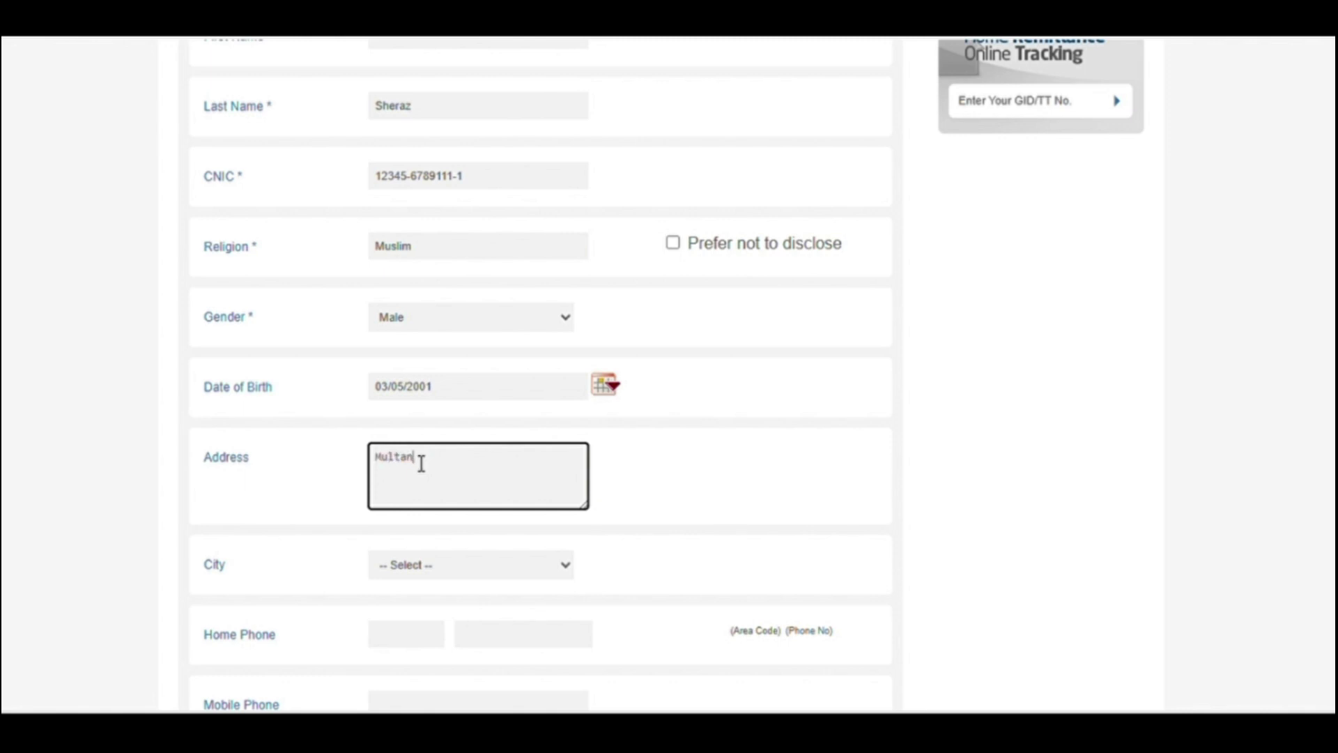
{"action": "key", "text": "Tab"}
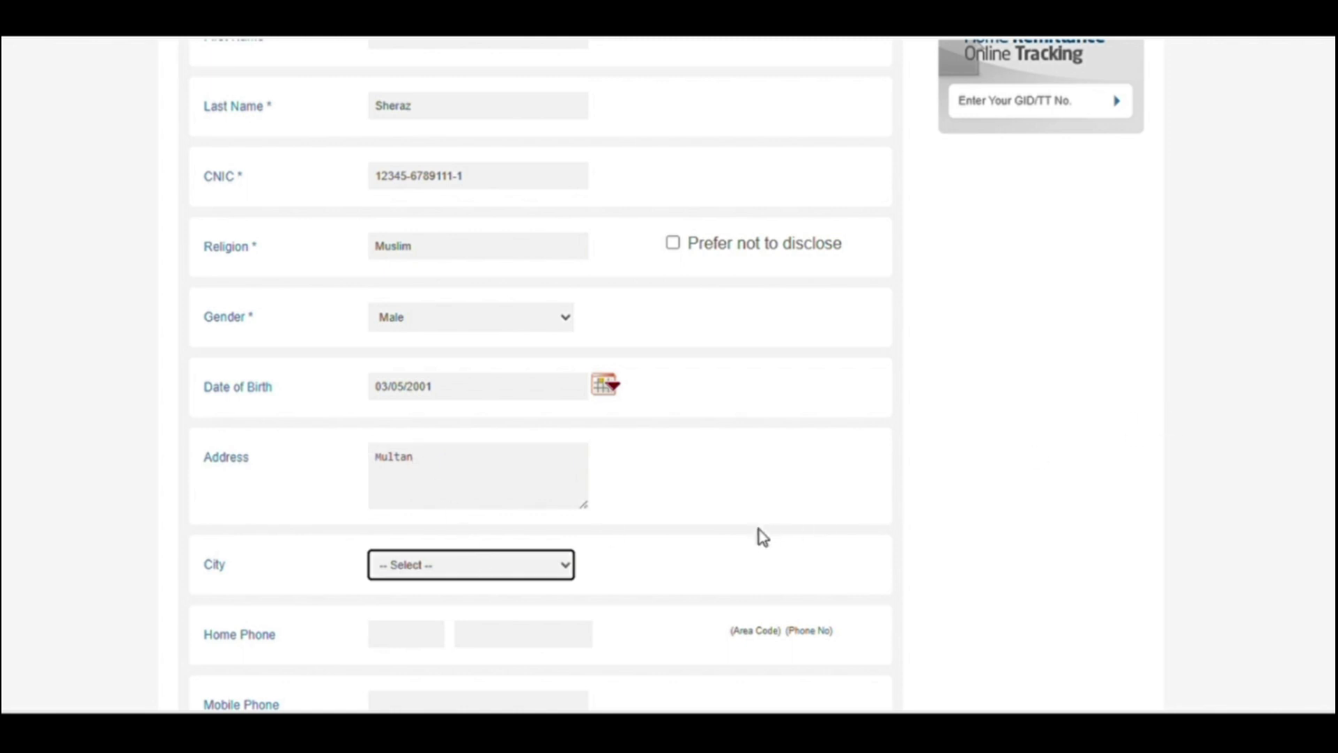
Step: Select Multan in the City dropdown
{"action": "left_click", "coordinate": [565, 566]}
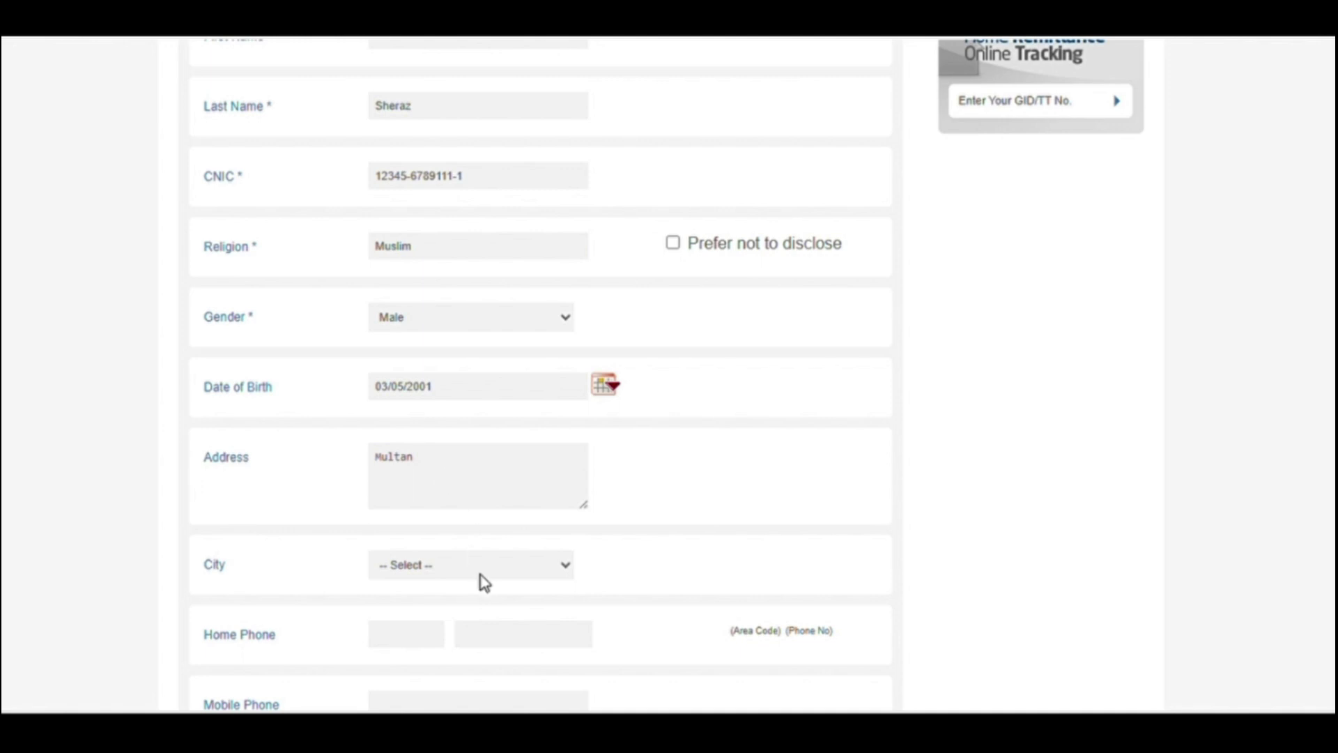
{"action": "left_click", "coordinate": [576, 576]}
{"action": "left_click", "coordinate": [524, 471]}
{"action": "key", "text": "Down"}
{"action": "left_click", "coordinate": [462, 505]}
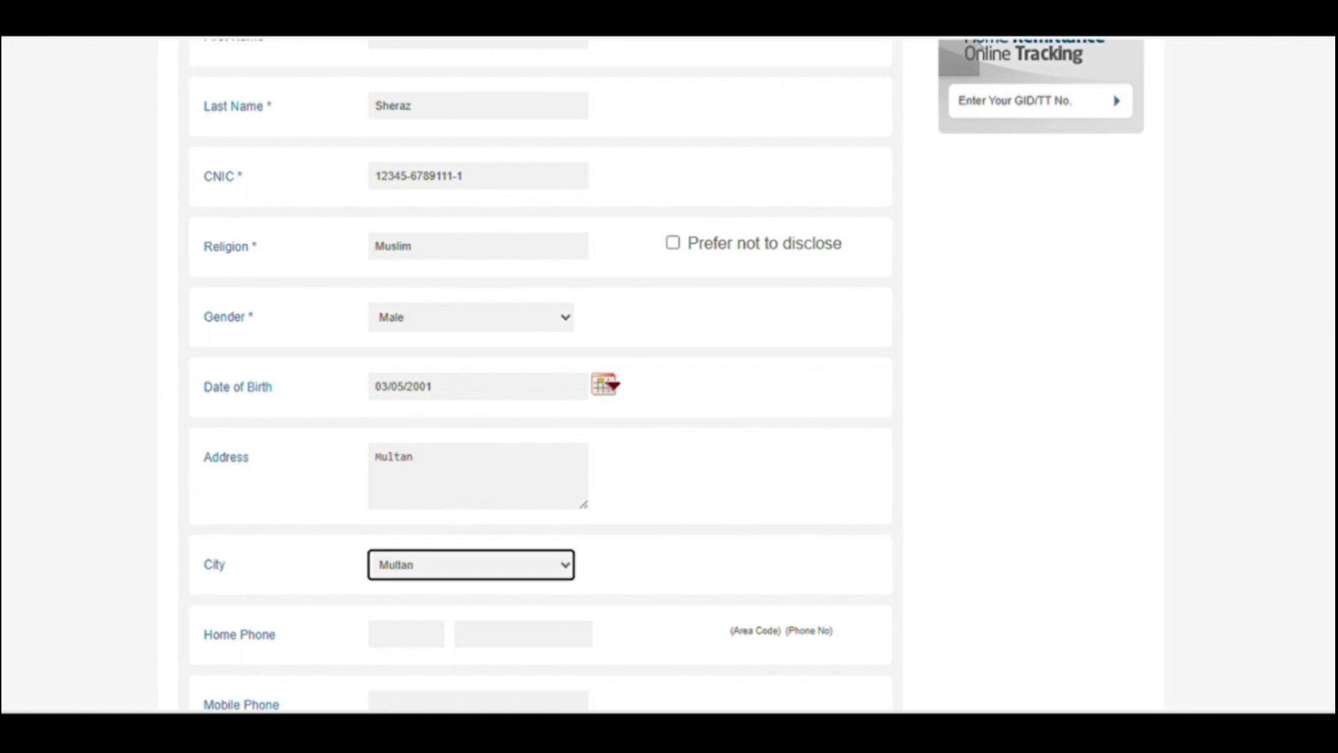
{"action": "scroll", "coordinate": [915, 363], "scroll_direction": "down", "scroll_amount": 5}
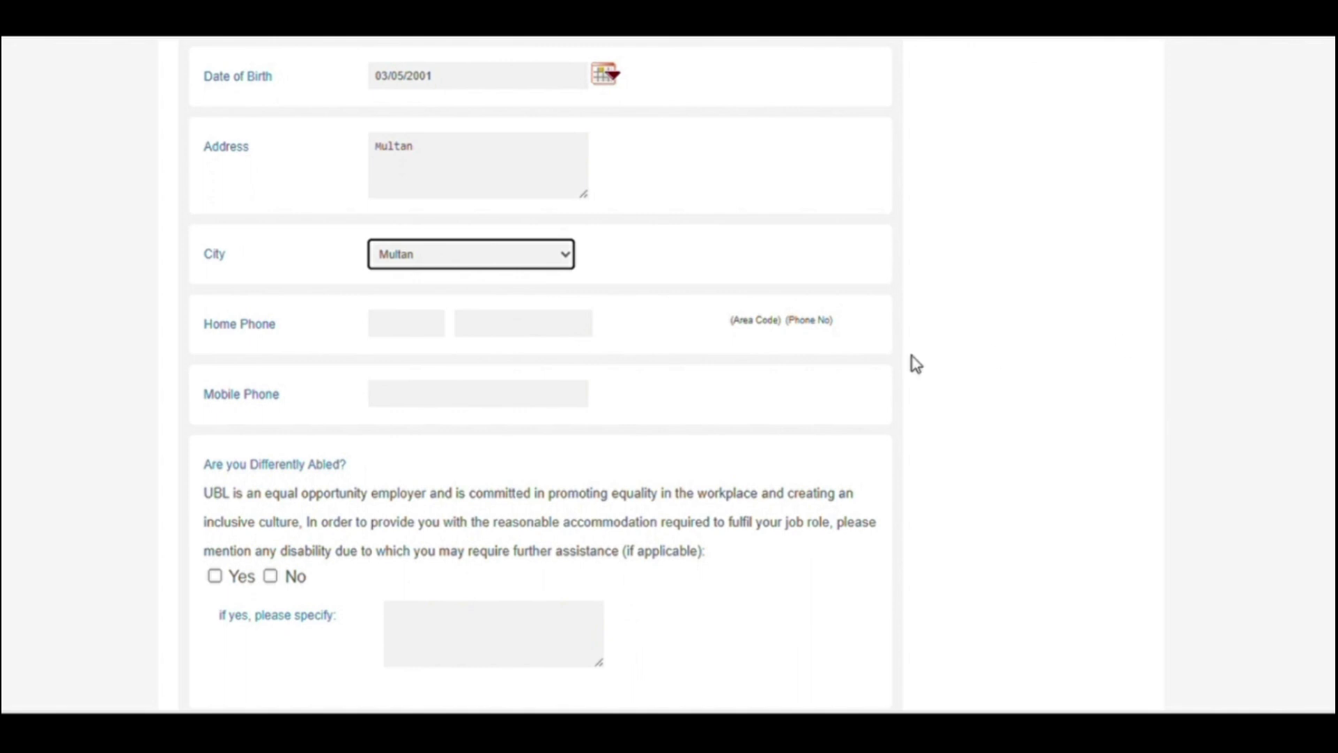
Step: Enter the home phone area code and number, then the mobile phone number
{"action": "left_click", "coordinate": [473, 330]}
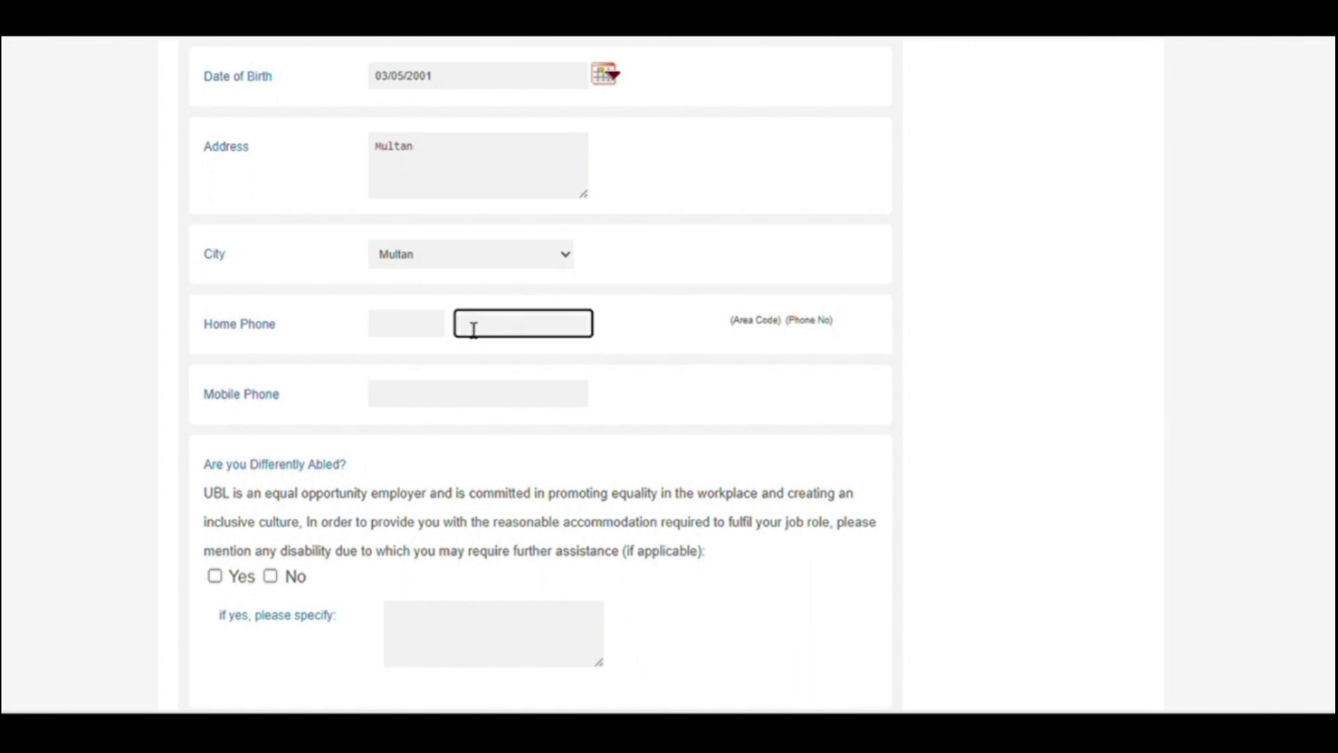
{"action": "left_click", "coordinate": [440, 331]}
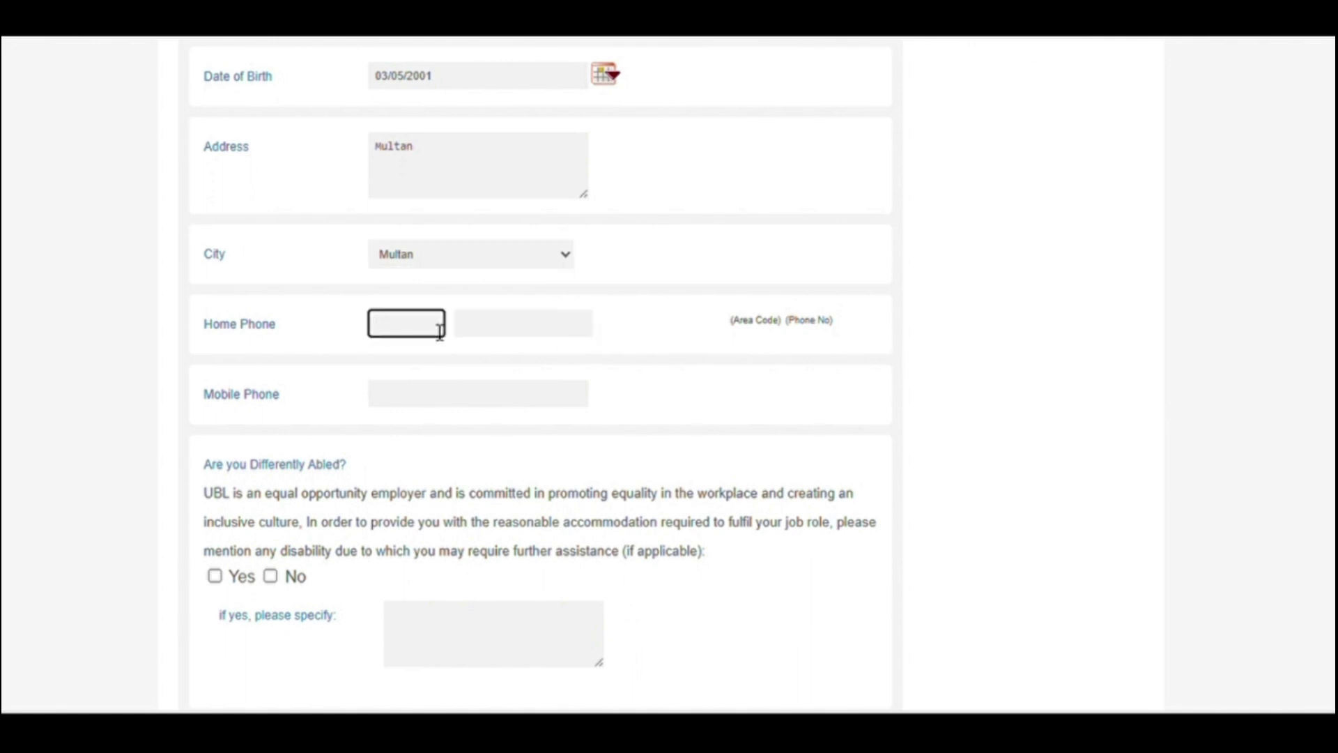
{"action": "key", "text": "Tab"}
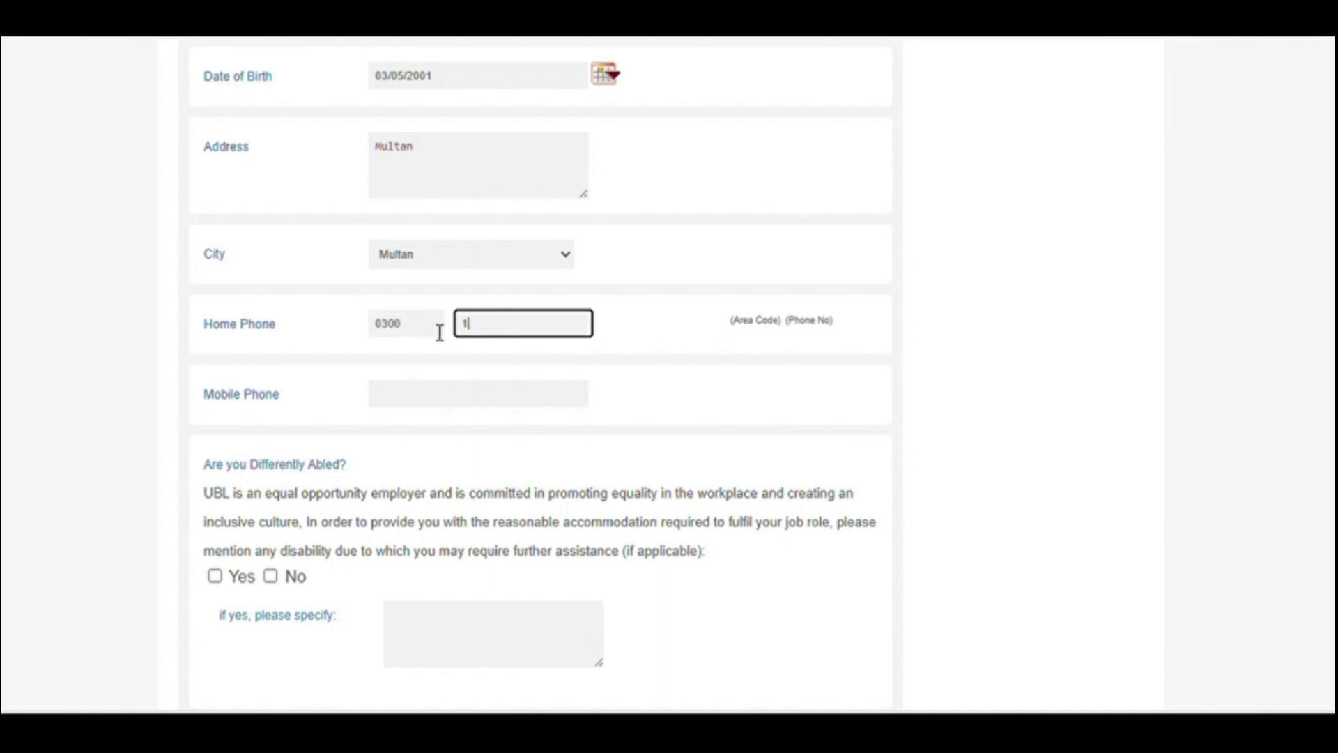
{"action": "key", "text": "Tab"}
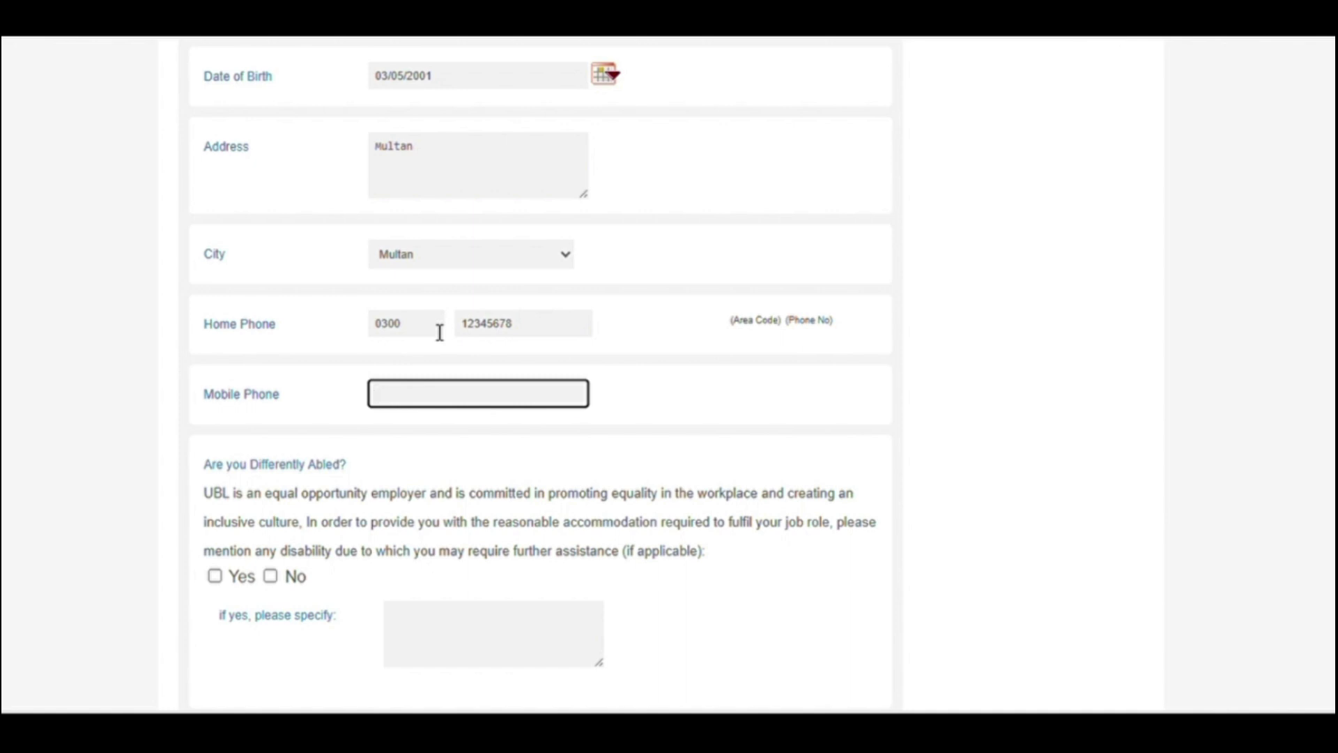
{"action": "key", "text": "Tab"}
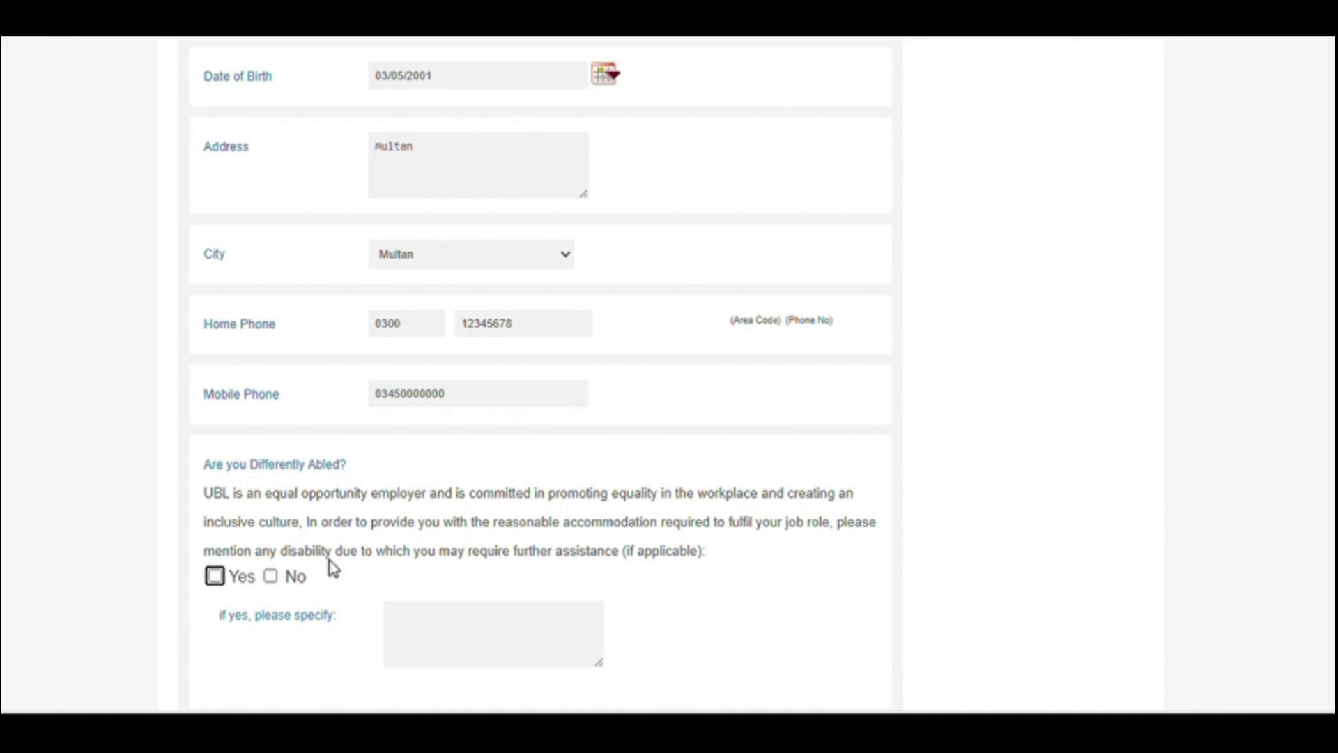
Step: Tick No for 'Are you Differently Abled?'
{"action": "left_click", "coordinate": [271, 577]}
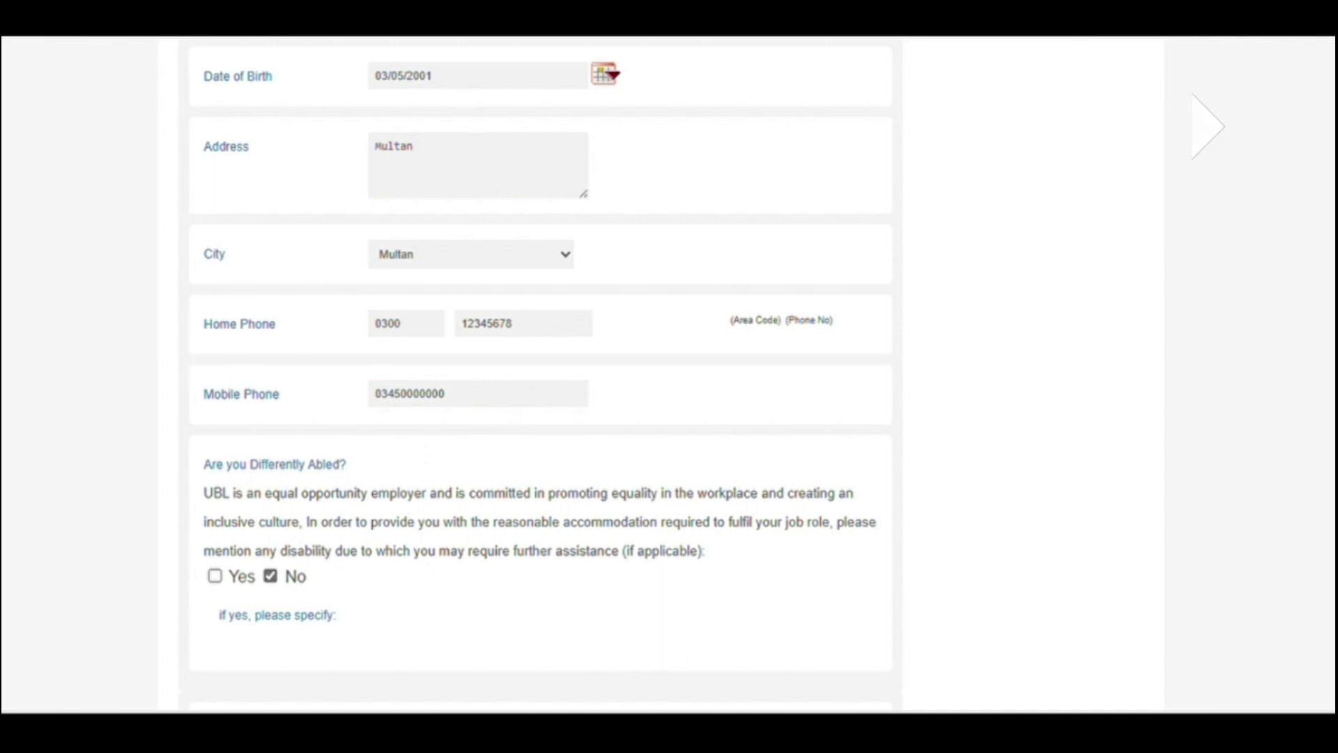
{"action": "scroll", "coordinate": [541, 376], "scroll_direction": "down", "scroll_amount": 5}
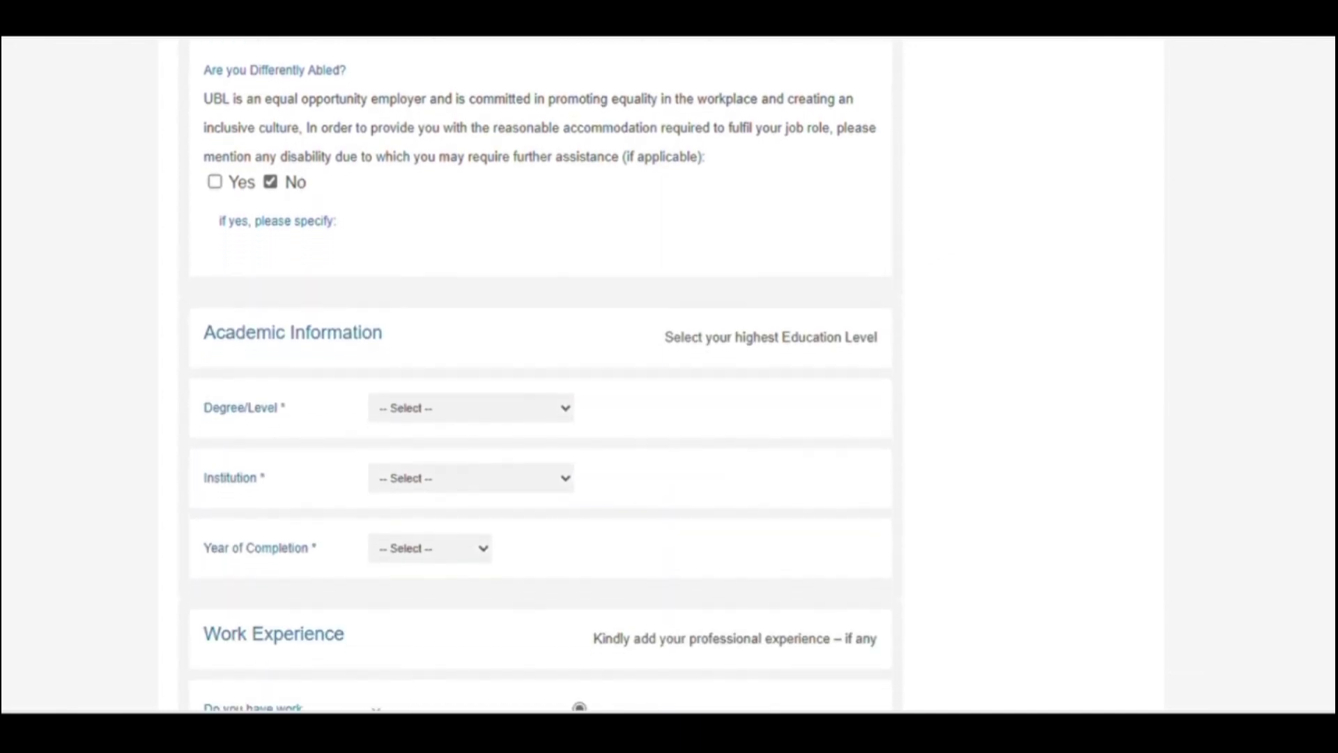
Step: Set the Year of Completion to 2021 for the B.B.A from Air University
{"action": "scroll", "coordinate": [541, 377], "scroll_direction": "down", "scroll_amount": 2}
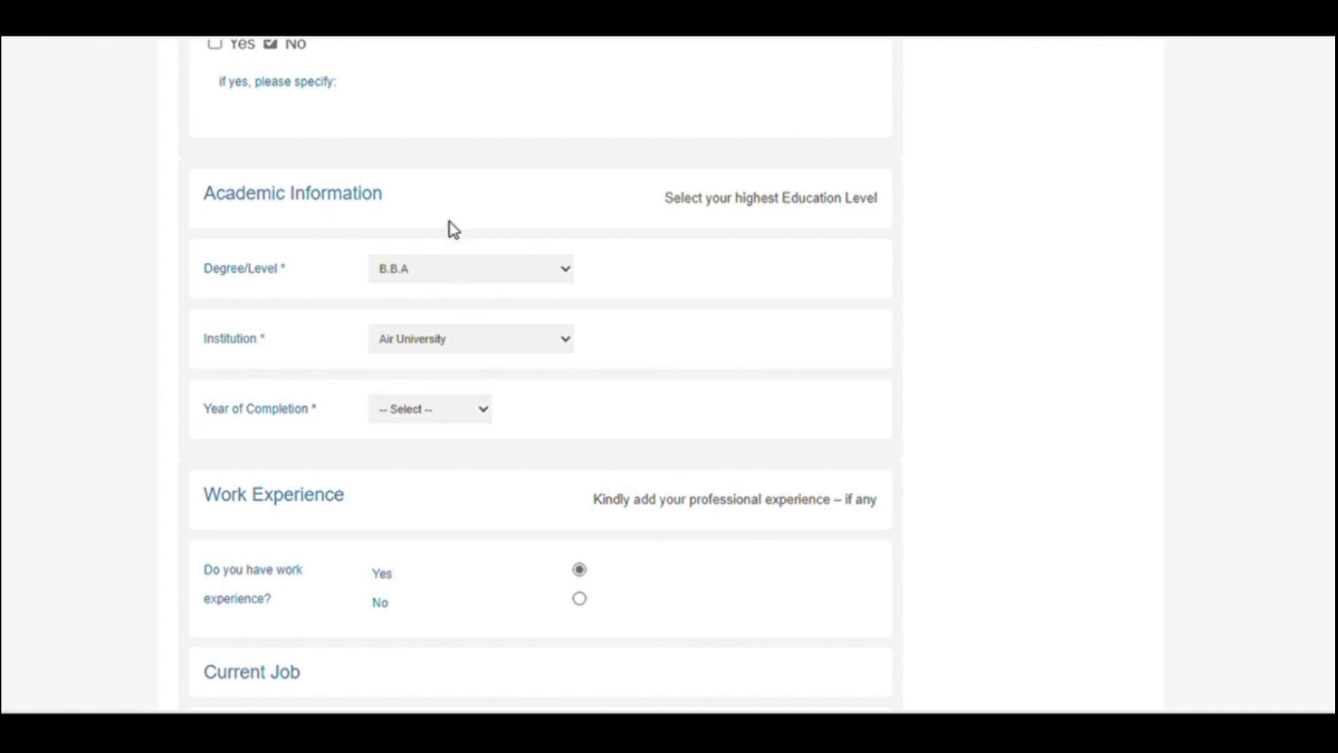
{"action": "left_click", "coordinate": [452, 228]}
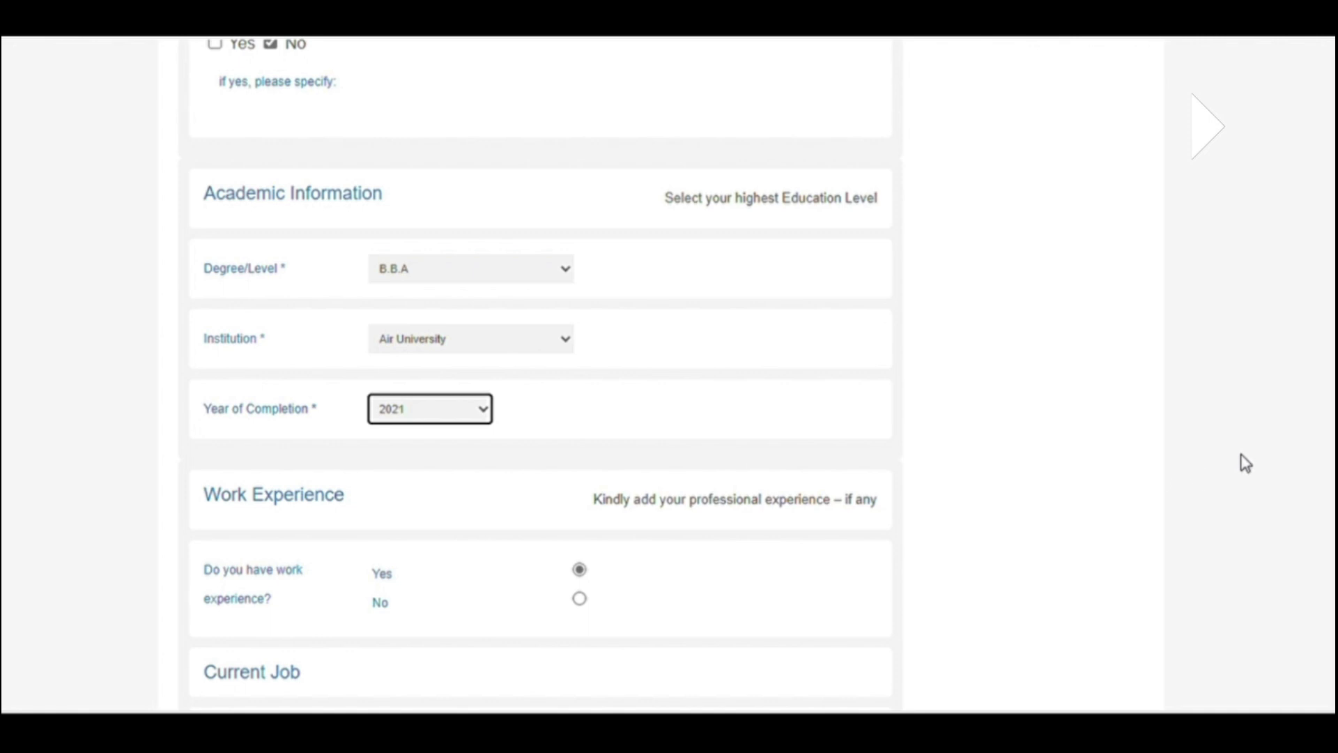
{"action": "scroll", "coordinate": [540, 376], "scroll_direction": "down", "scroll_amount": 5}
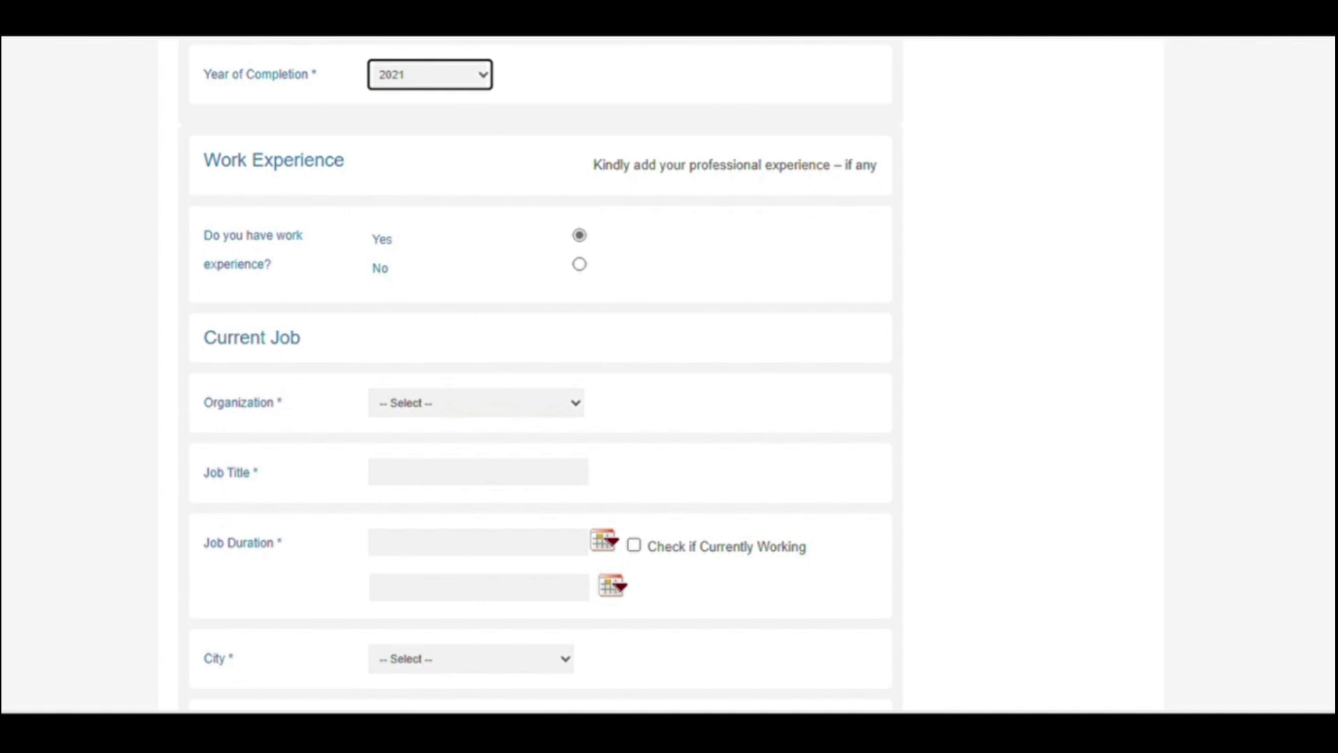
{"action": "scroll", "coordinate": [820, 338], "scroll_direction": "down", "scroll_amount": 1}
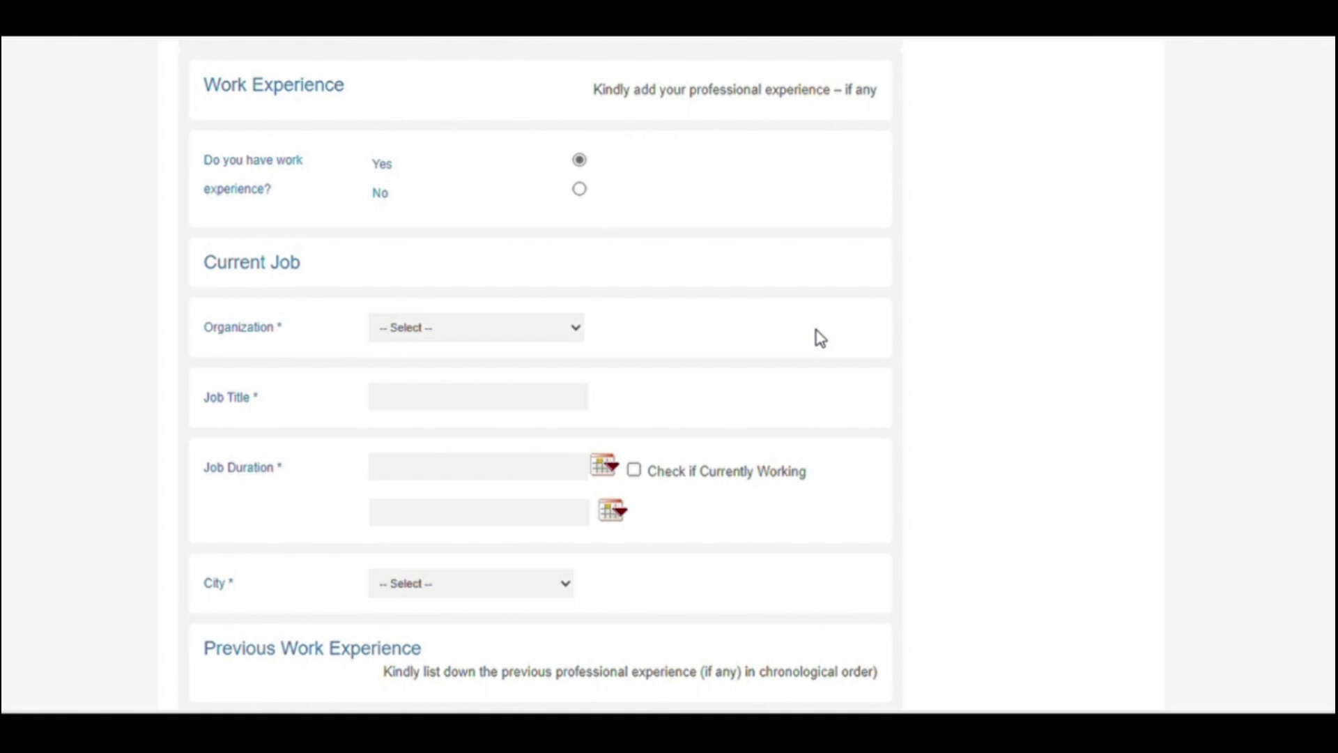
{"action": "left_click", "coordinate": [579, 189]}
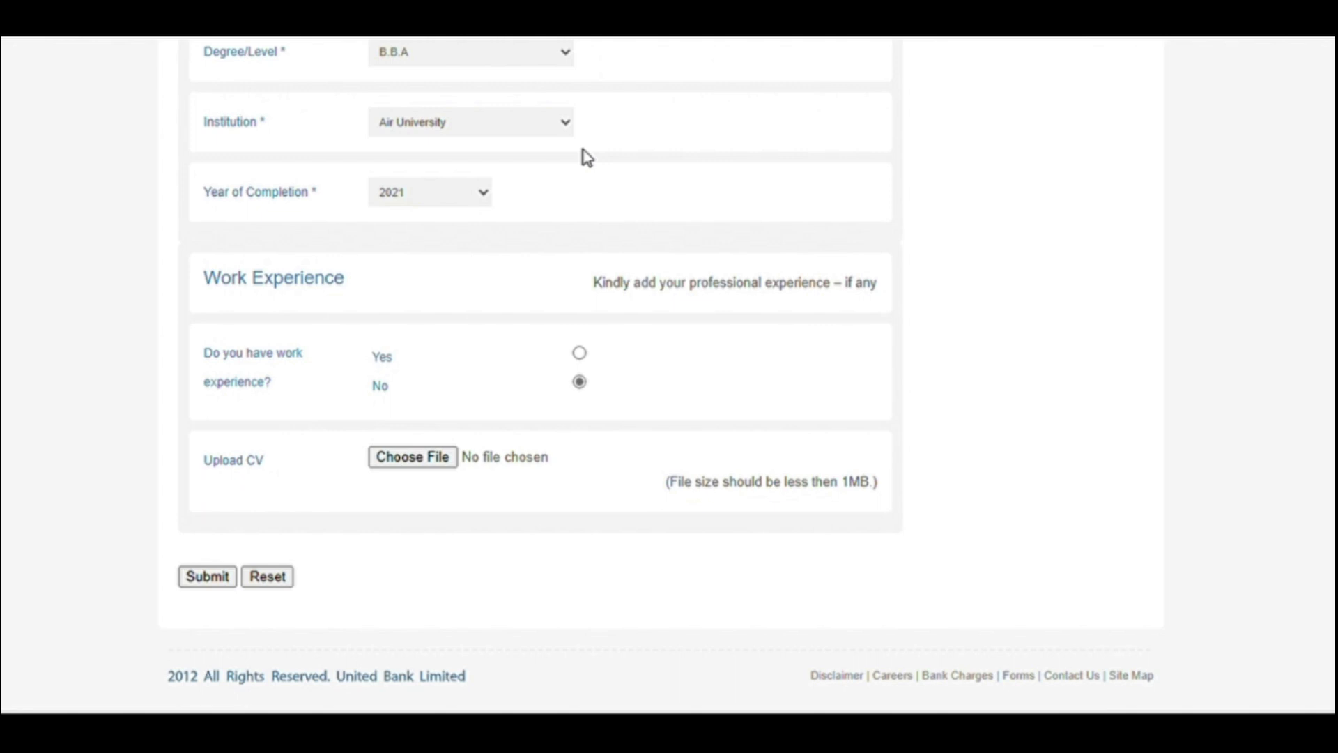
{"action": "left_click", "coordinate": [580, 353]}
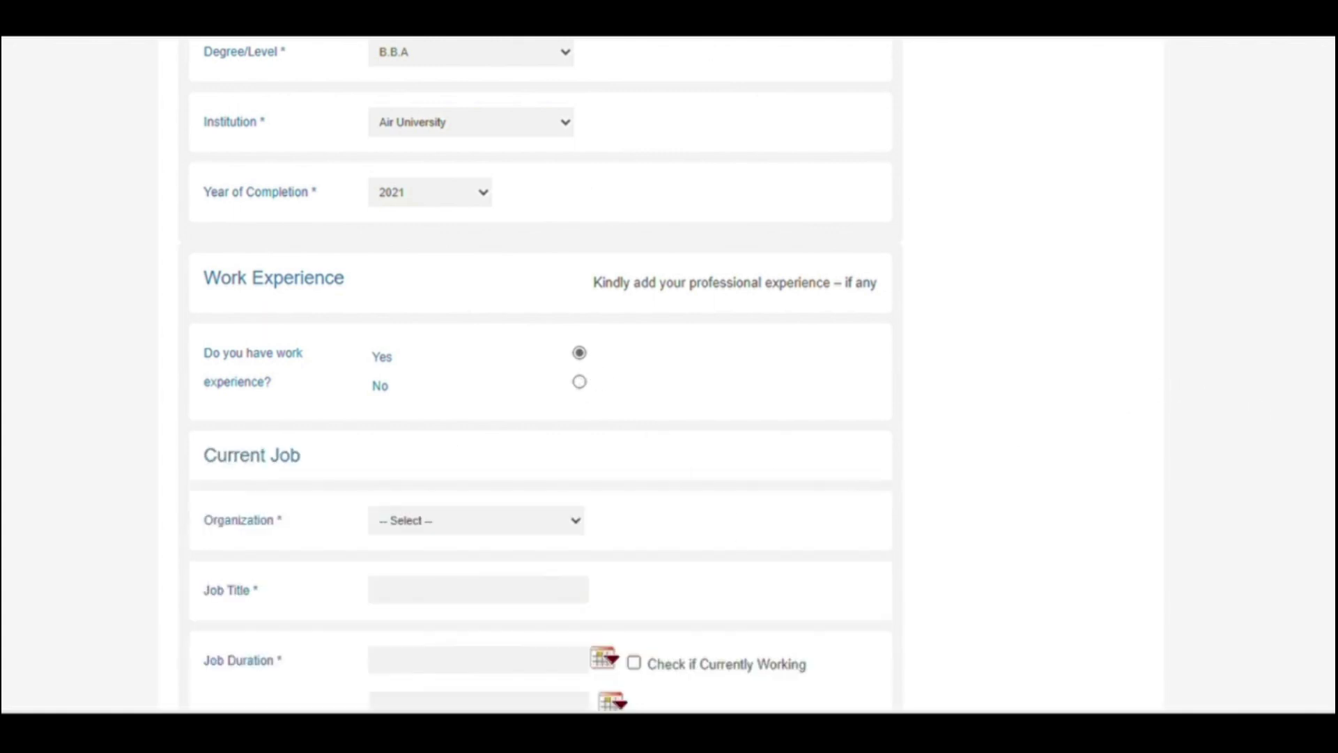
{"action": "scroll", "coordinate": [540, 376], "scroll_direction": "down", "scroll_amount": 2}
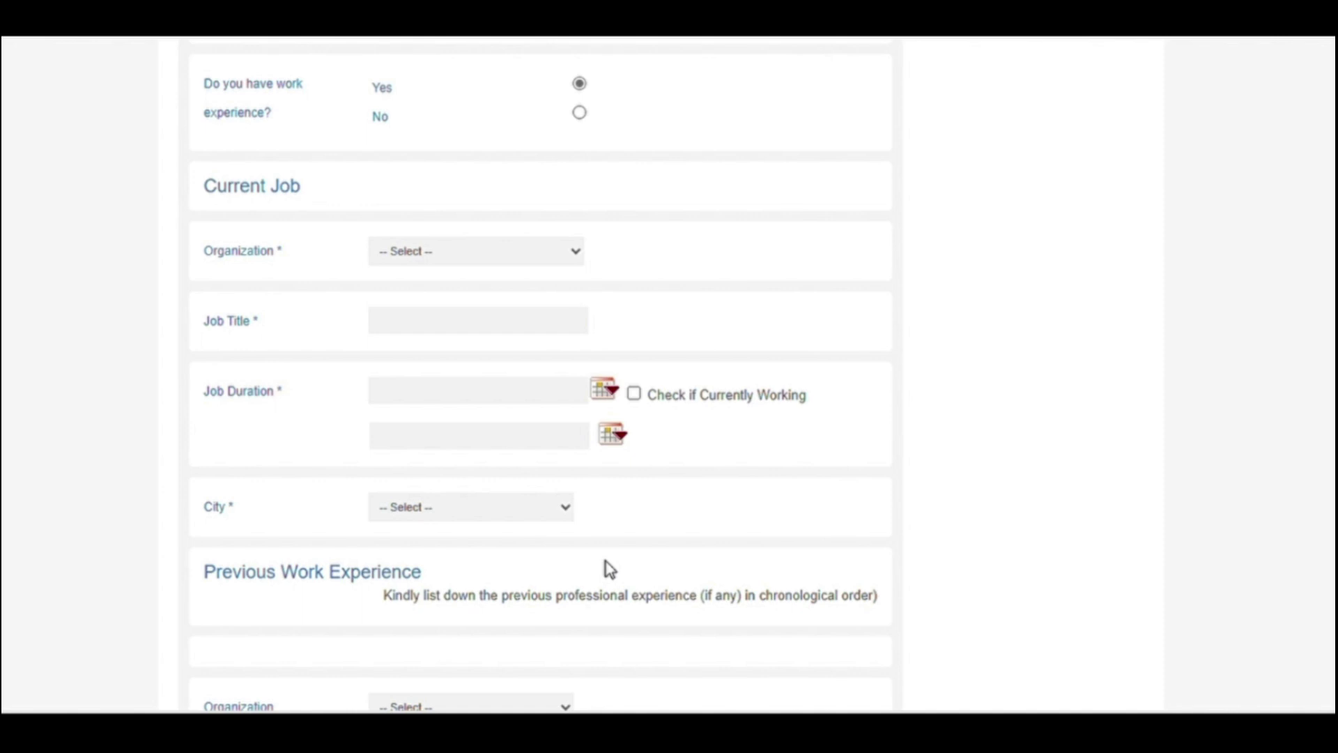
Step: Enter Accounts Officer as the current job title
{"action": "left_click", "coordinate": [431, 354]}
{"action": "type", "text": "A"}
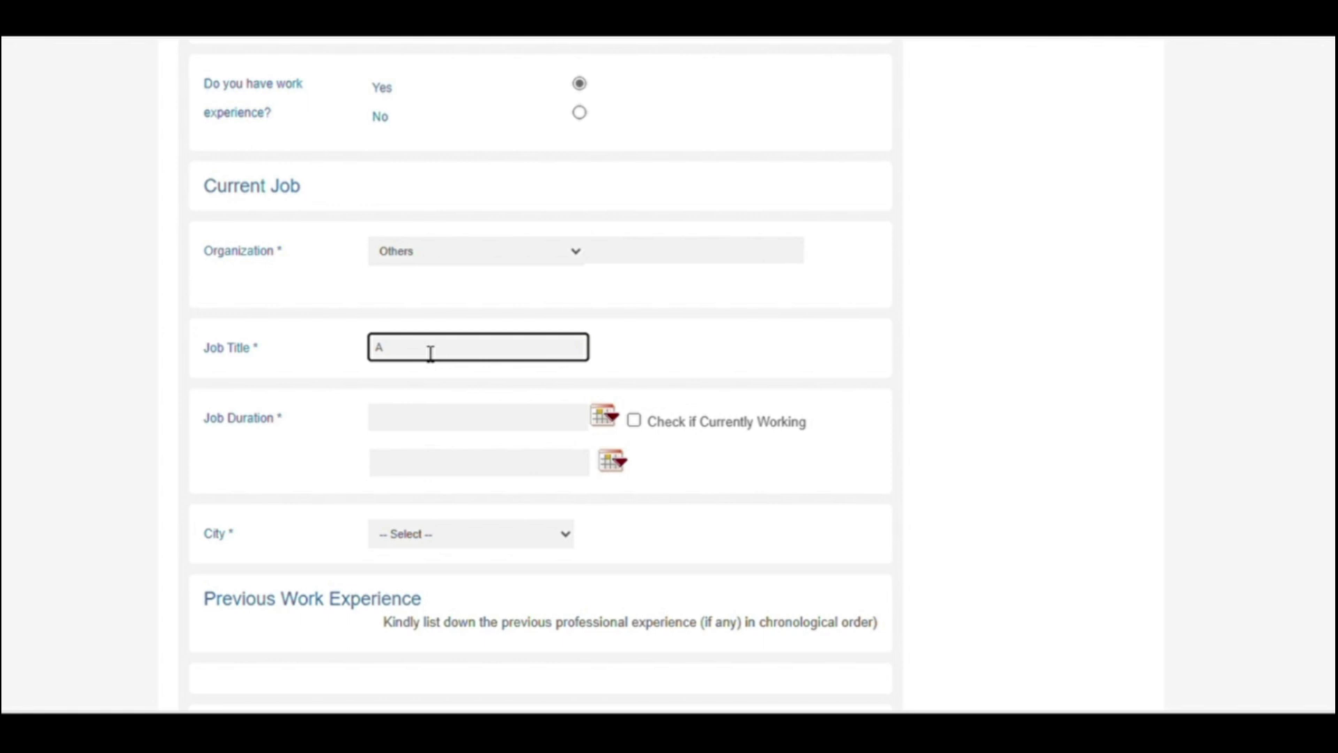
{"action": "type", "text": "c"}
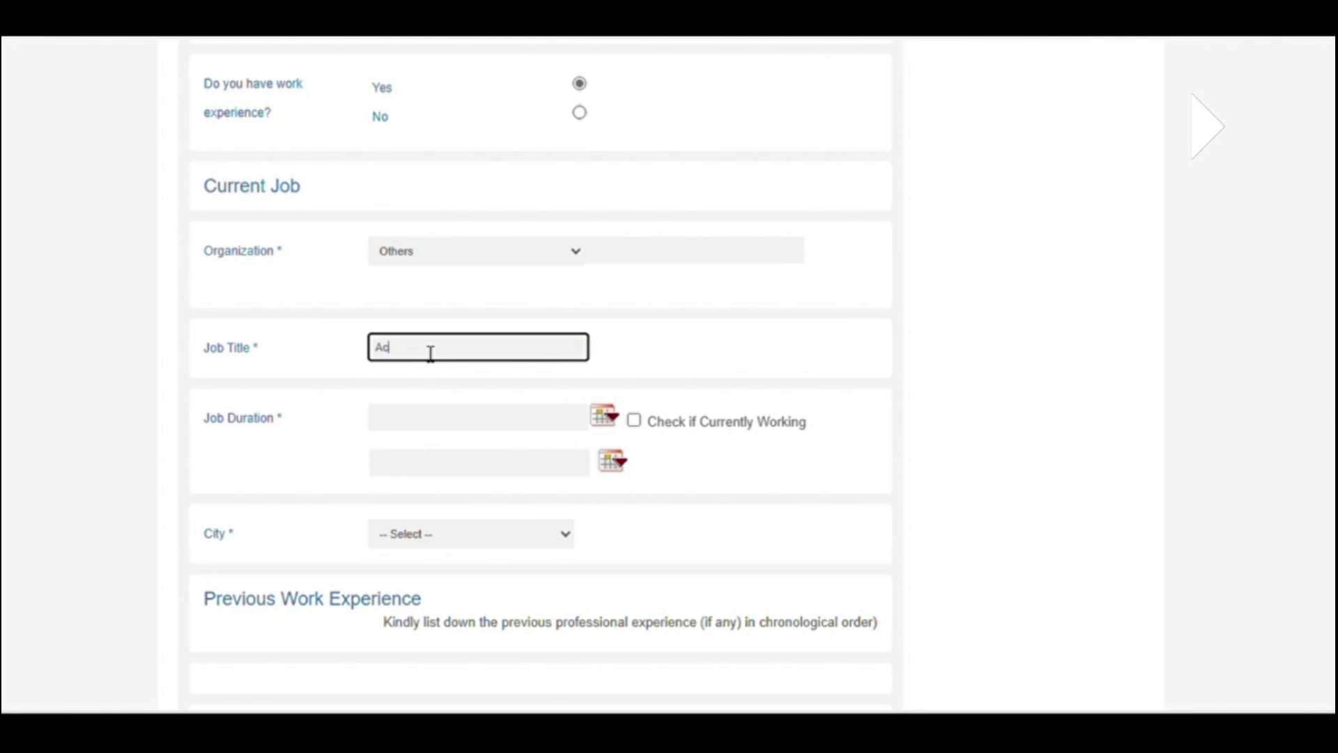
{"action": "type", "text": "counts"}
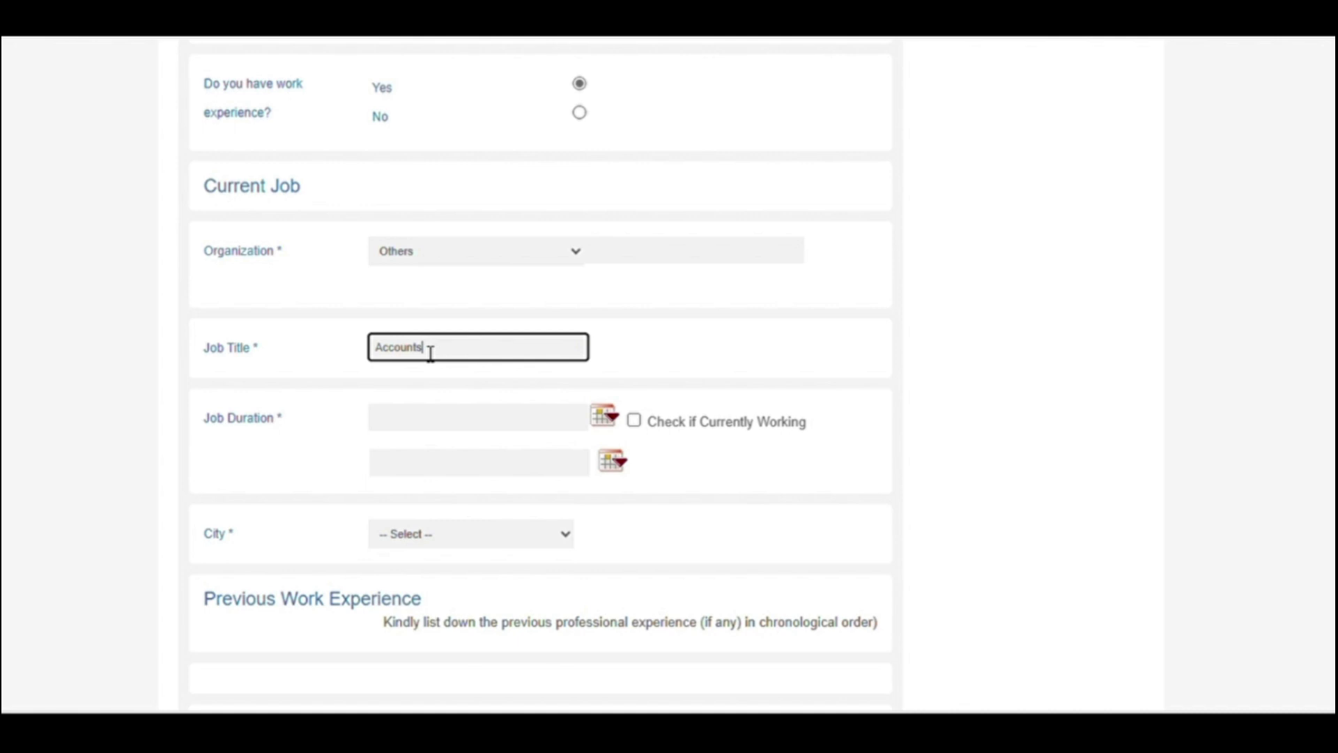
{"action": "type", "text": "Off"}
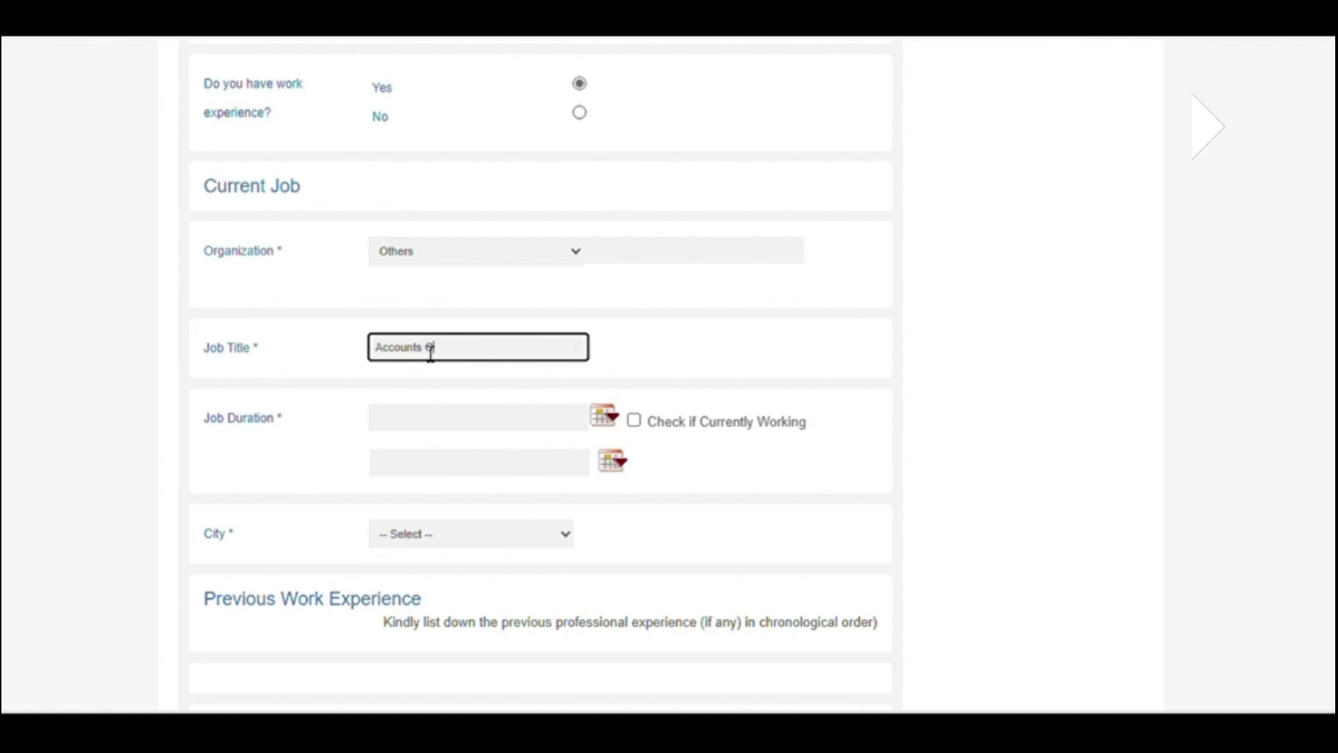
{"action": "type", "text": "icer"}
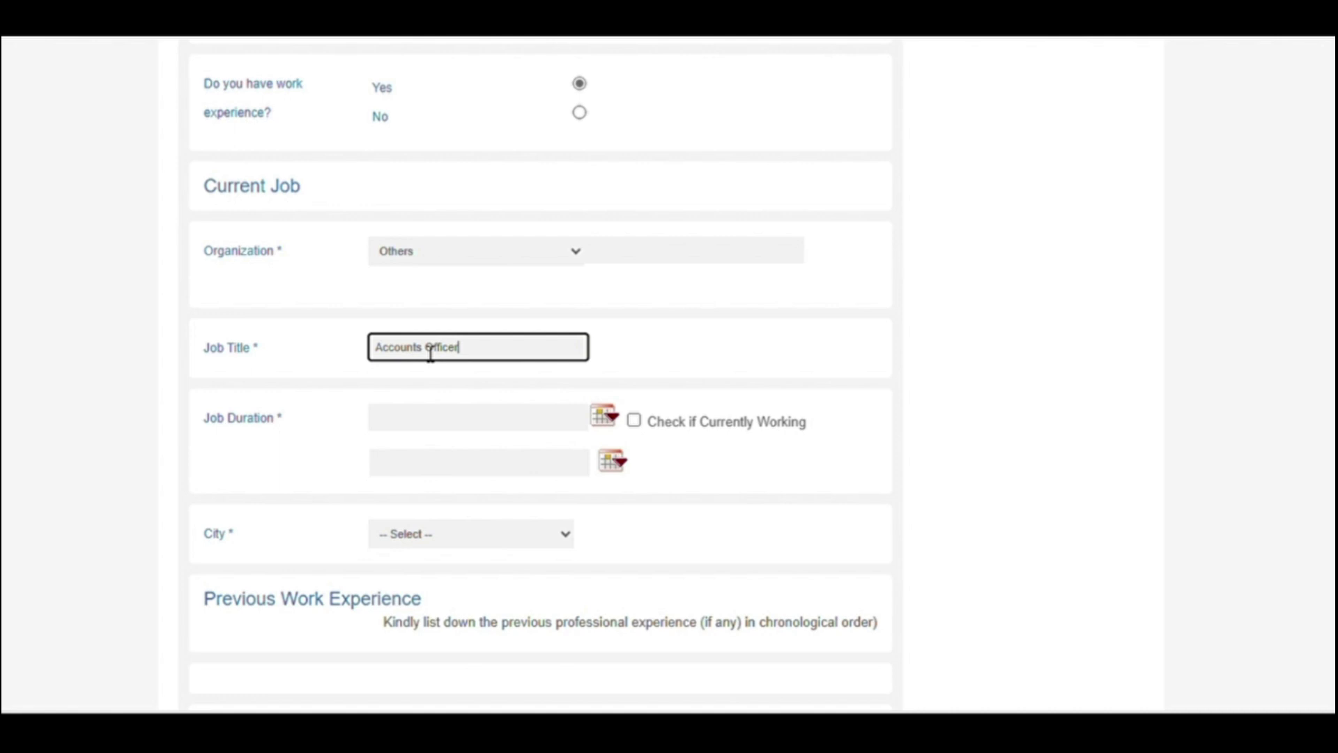
{"action": "key", "text": "Tab"}
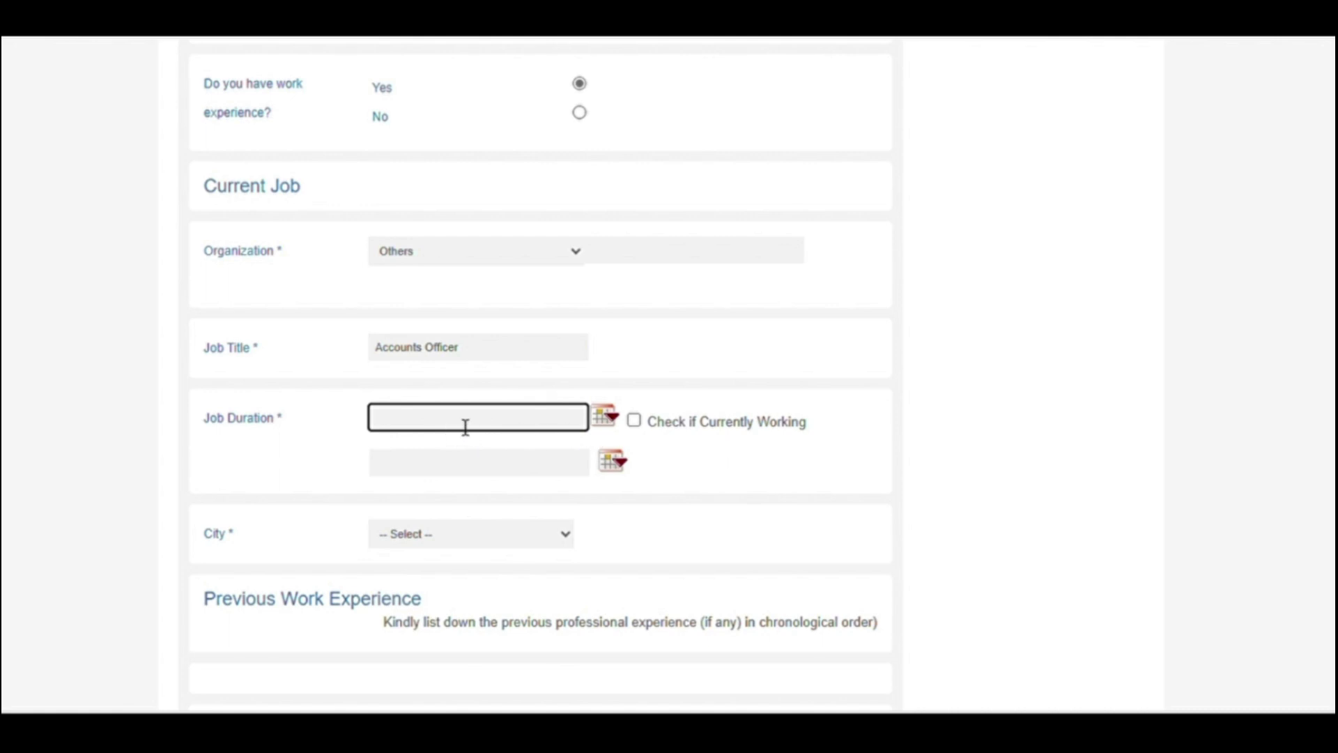
Step: Mark the current job as currently working and choose Multan as its city
{"action": "left_click", "coordinate": [633, 422]}
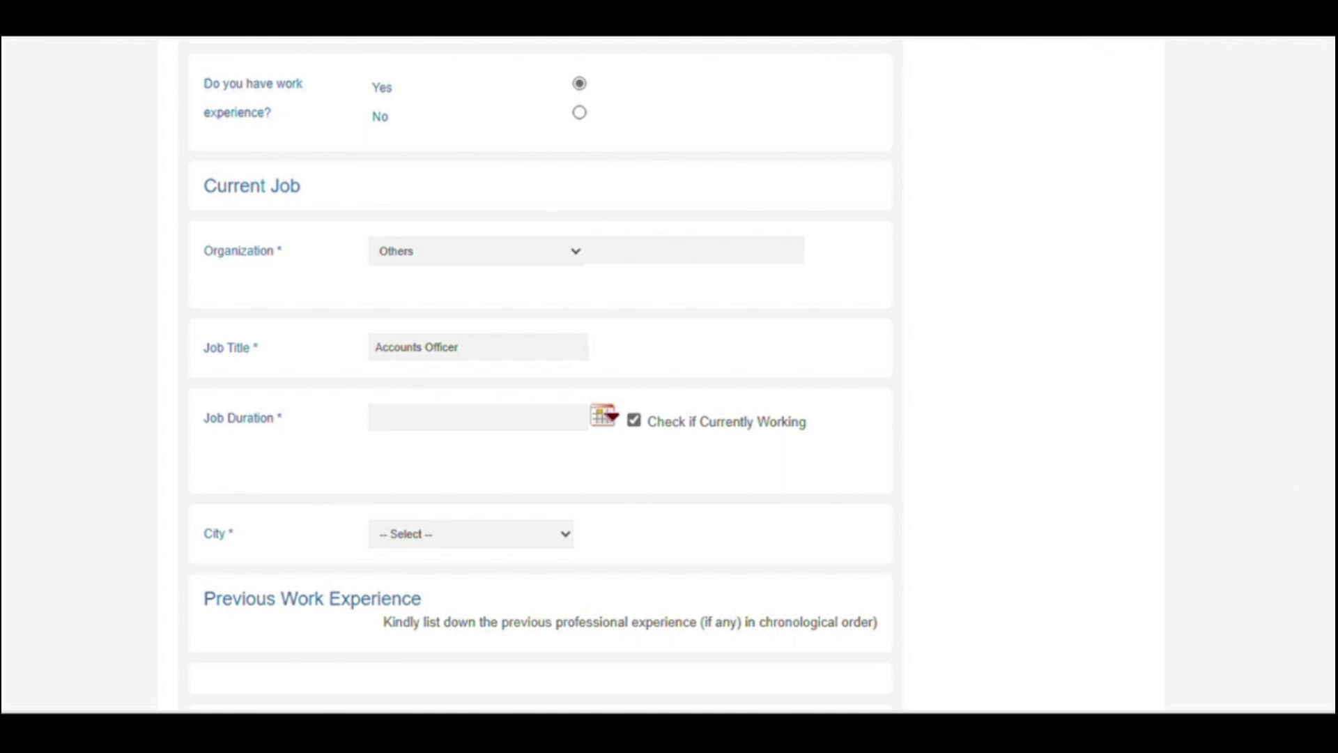
{"action": "scroll", "coordinate": [541, 376], "scroll_direction": "down", "scroll_amount": 3}
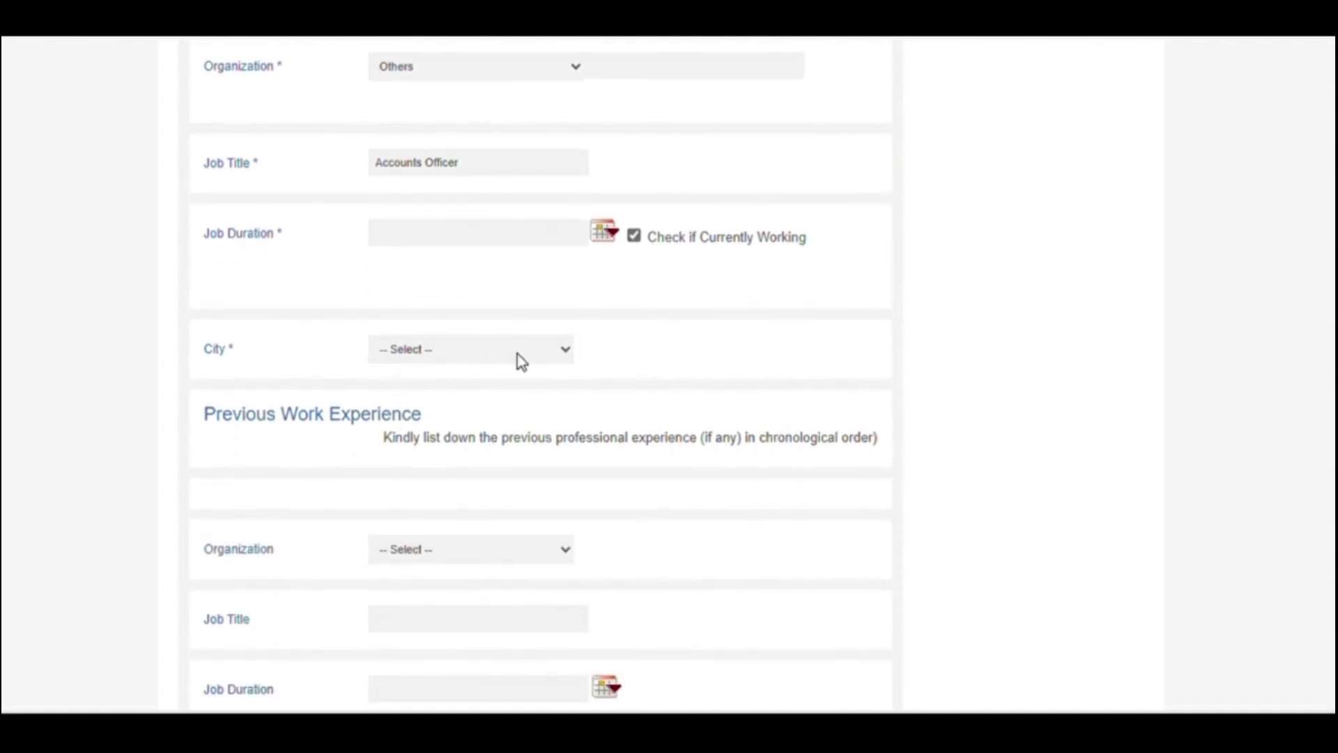
{"action": "left_click", "coordinate": [521, 419]}
{"action": "left_click", "coordinate": [457, 561]}
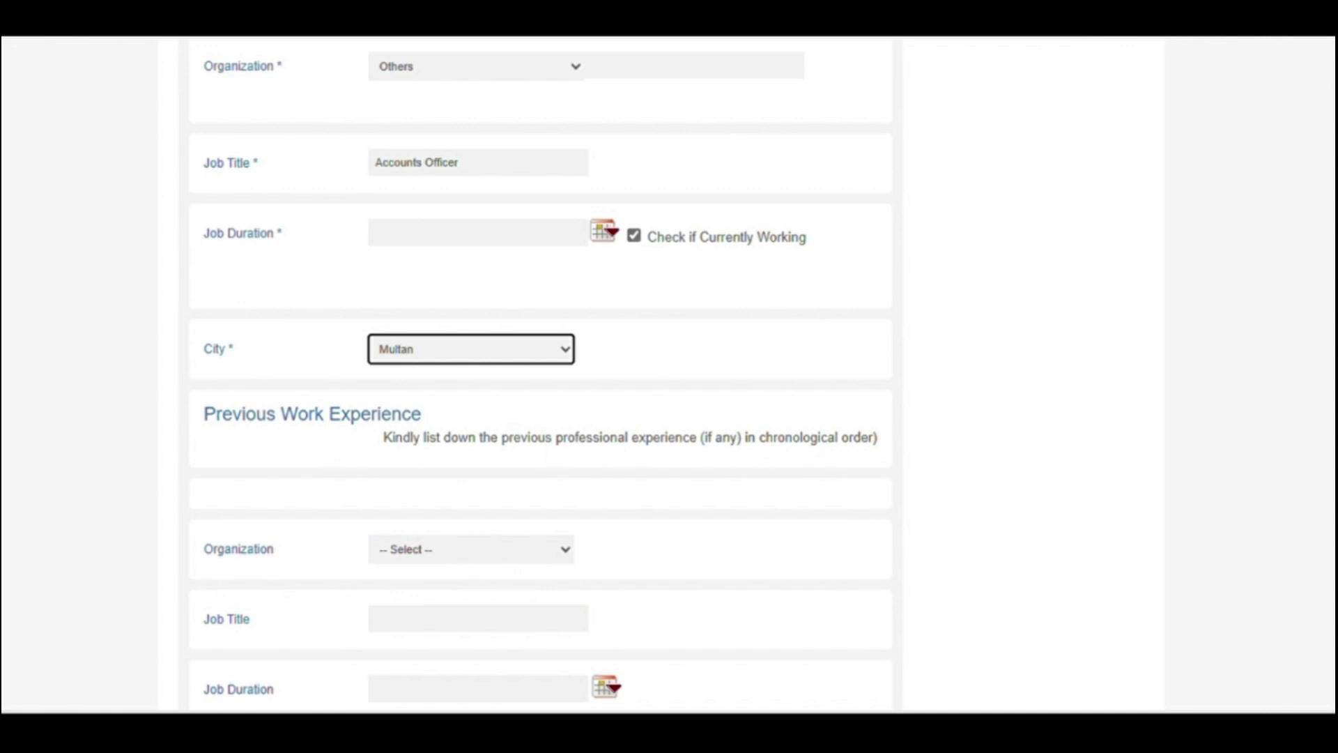
Step: Attach the CV PDF under Upload CV and submit the application
{"action": "scroll", "coordinate": [541, 375], "scroll_direction": "down", "scroll_amount": 3}
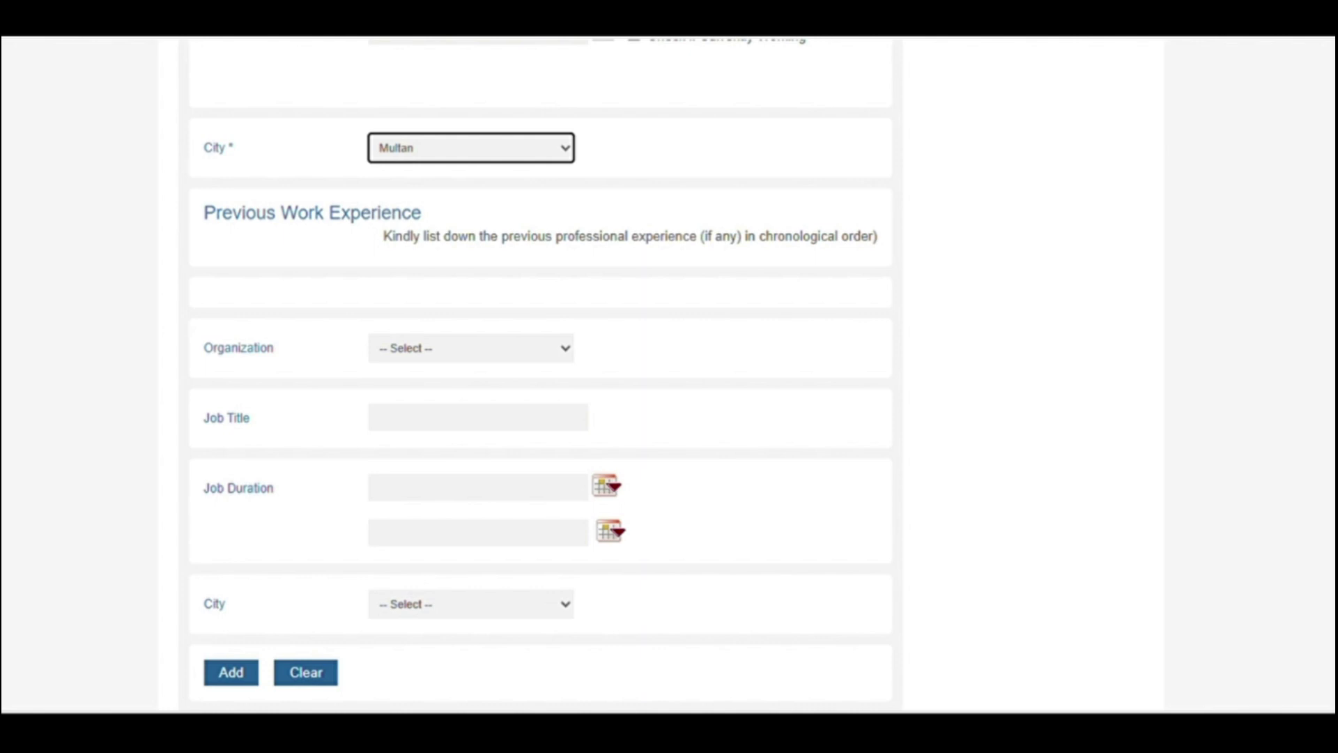
{"action": "scroll", "coordinate": [540, 374], "scroll_direction": "down", "scroll_amount": 4}
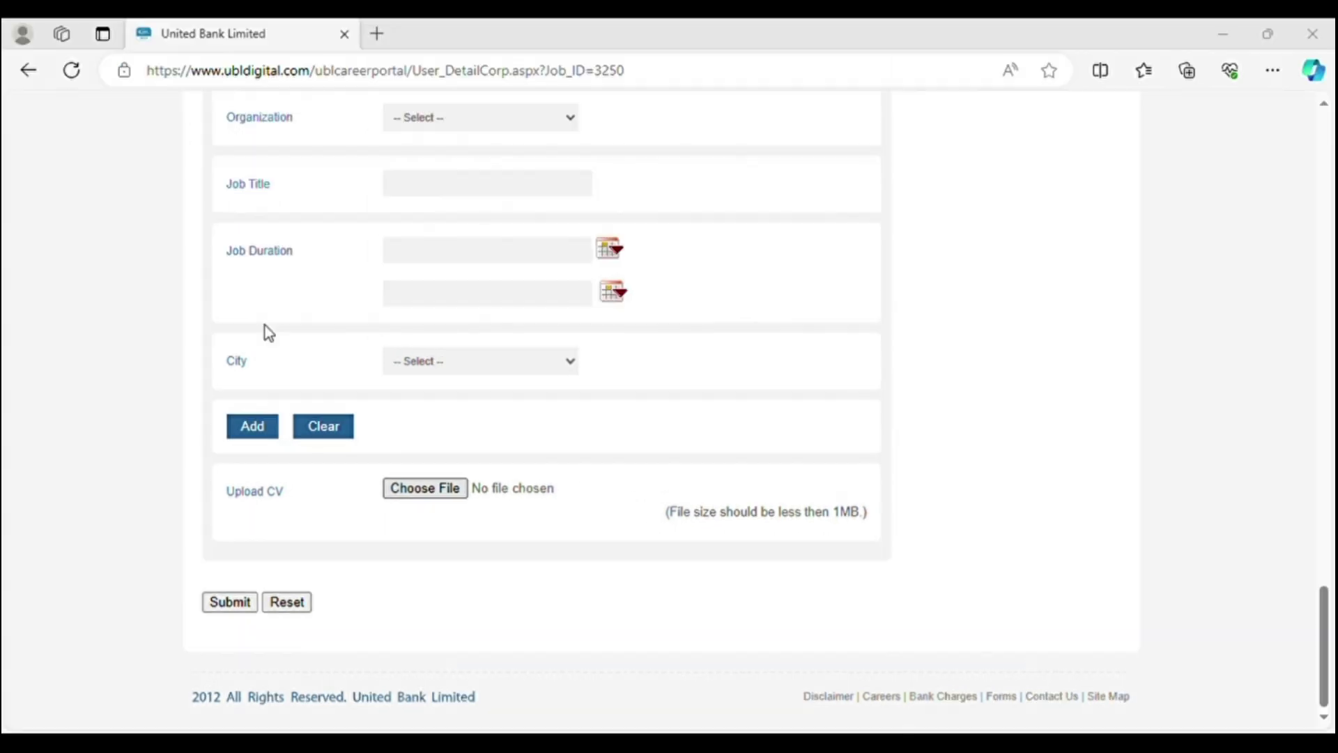
{"action": "double_click", "coordinate": [276, 308]}
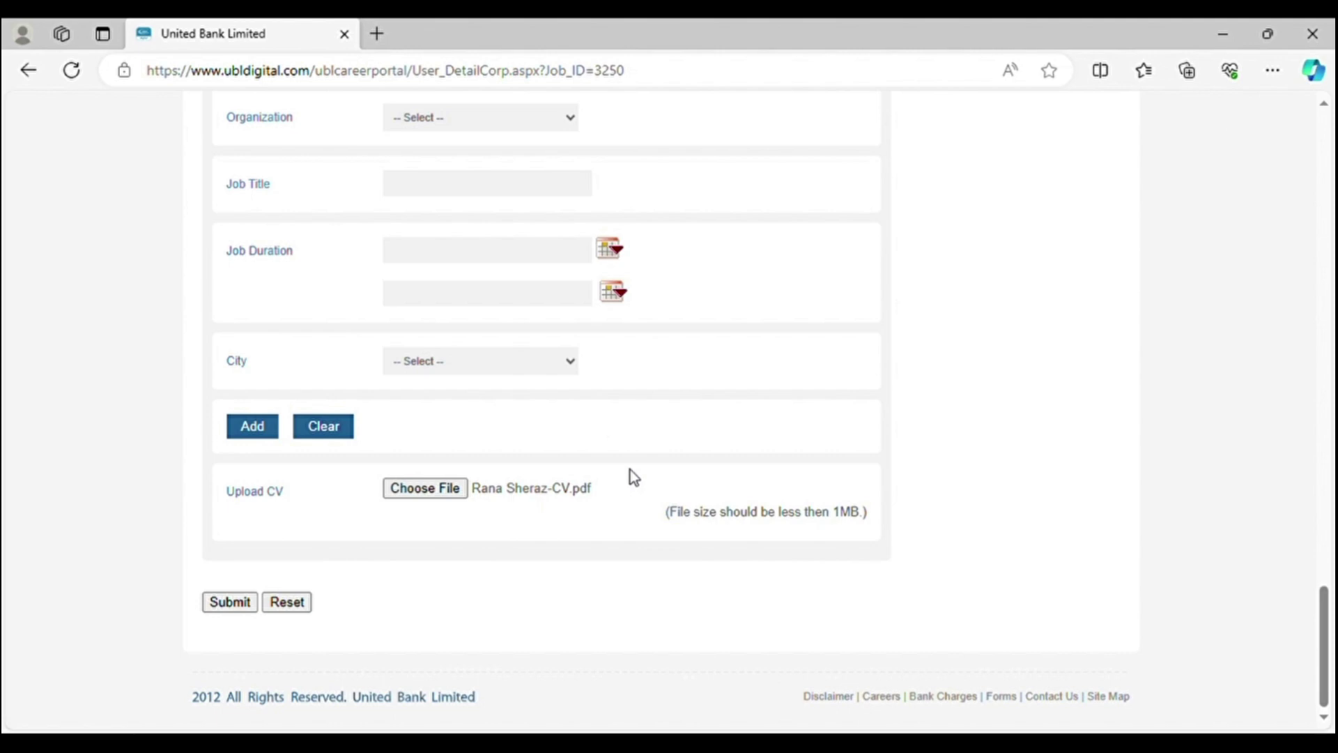
{"action": "left_click", "coordinate": [232, 603]}
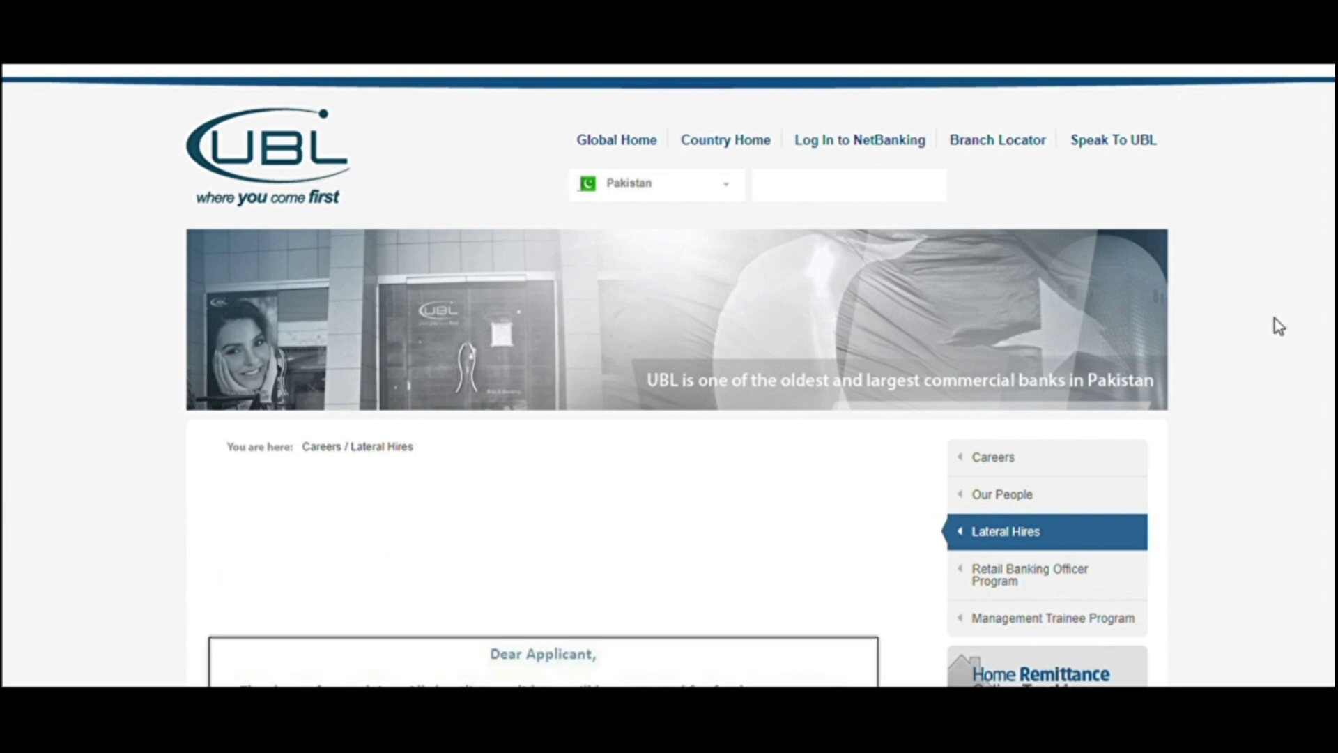
Step: Scroll down to read the full 'Thank you for applying' message about shortlisted candidates being contacted
{"action": "scroll", "coordinate": [669, 377], "scroll_direction": "down", "scroll_amount": 4}
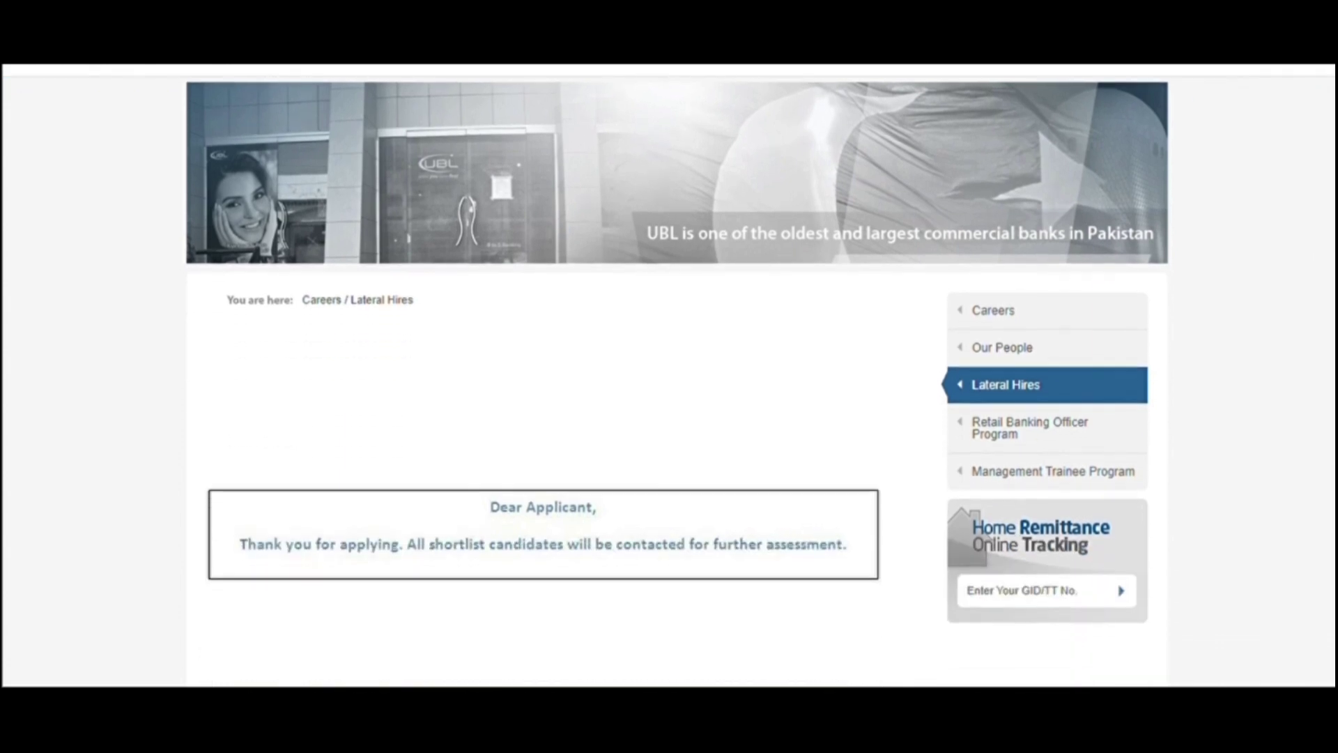